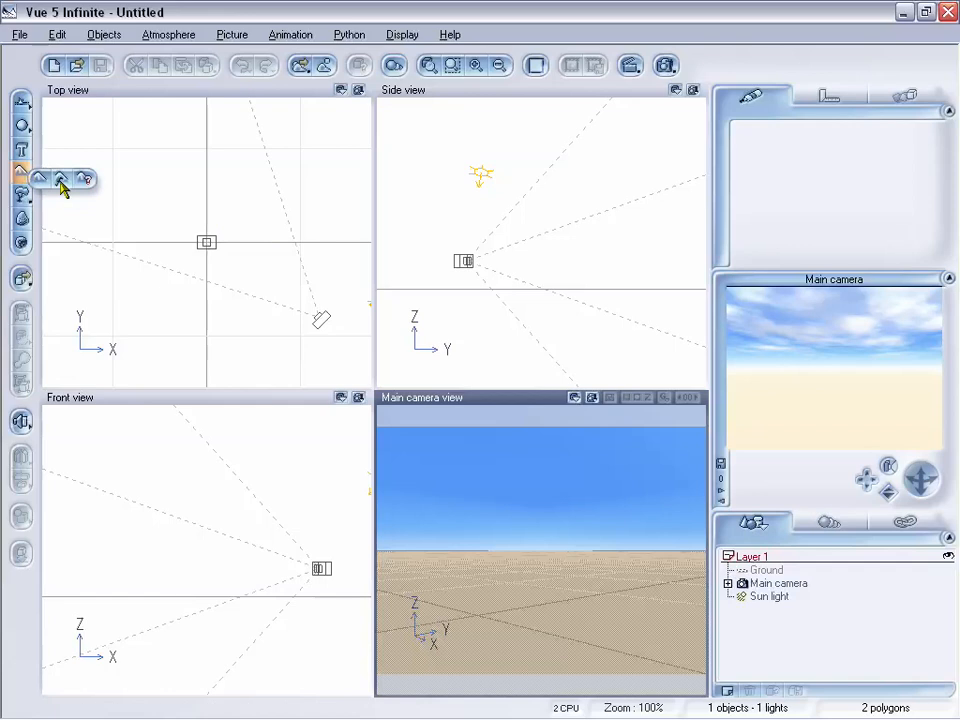
Step: Add a procedural terrain to the scene and stretch it vertically into a tall, steep mountain
click(60, 180)
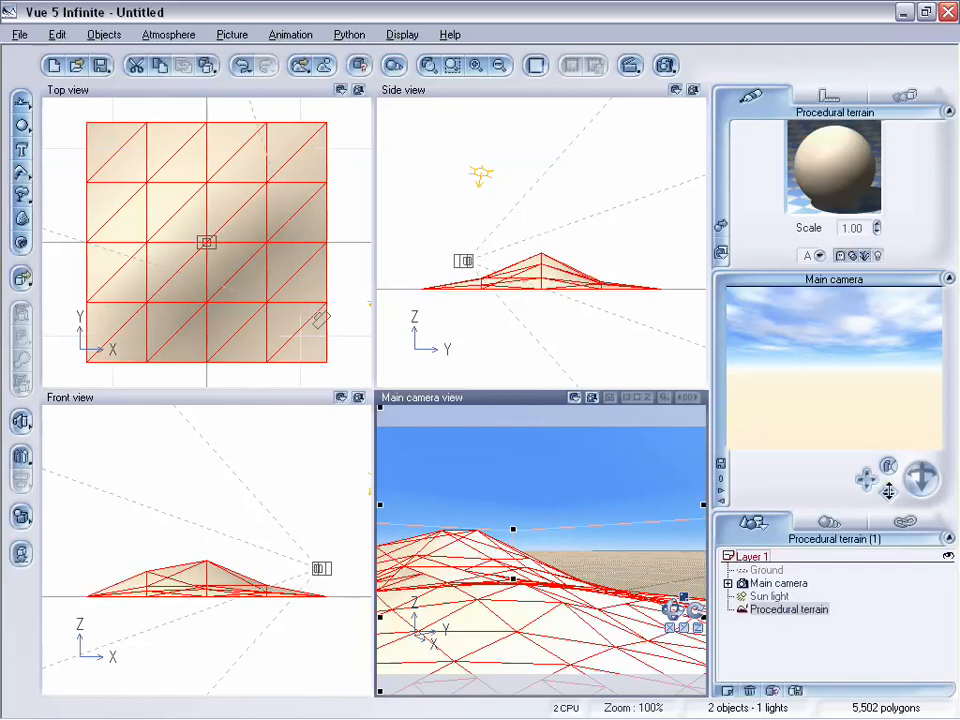
drag(921, 478, 921, 500)
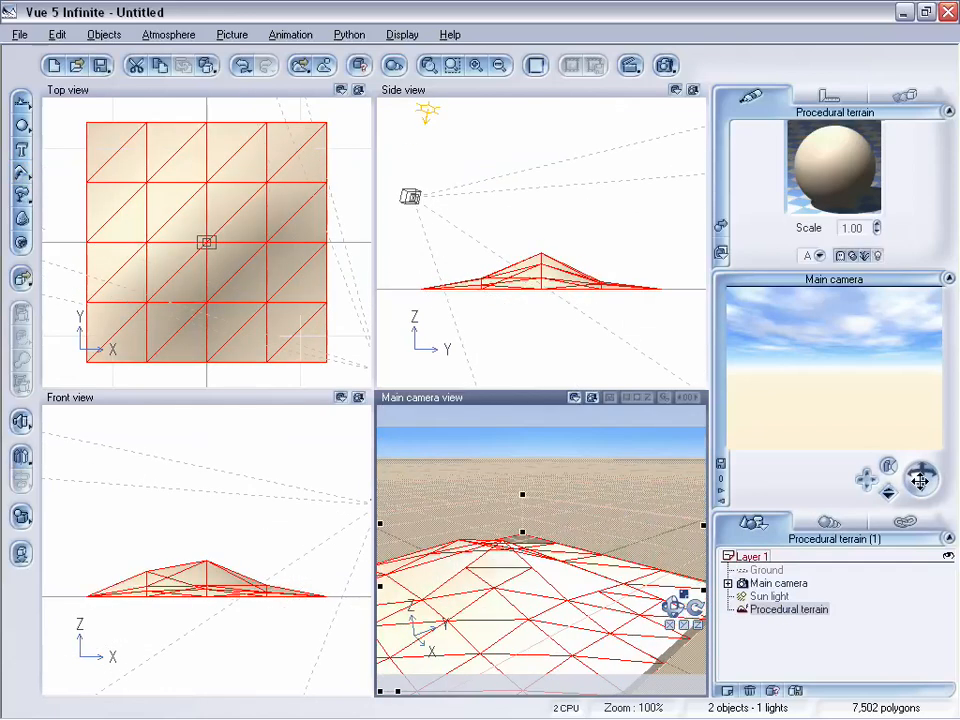
drag(866, 479, 856, 482)
right_drag(560, 636, 581, 626)
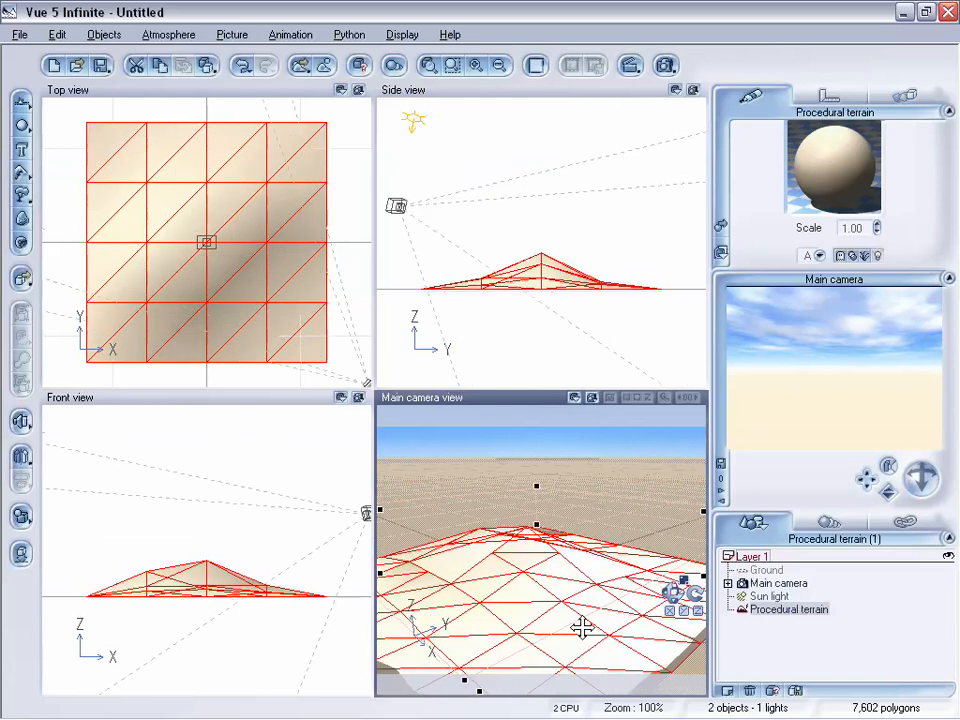
click(698, 611)
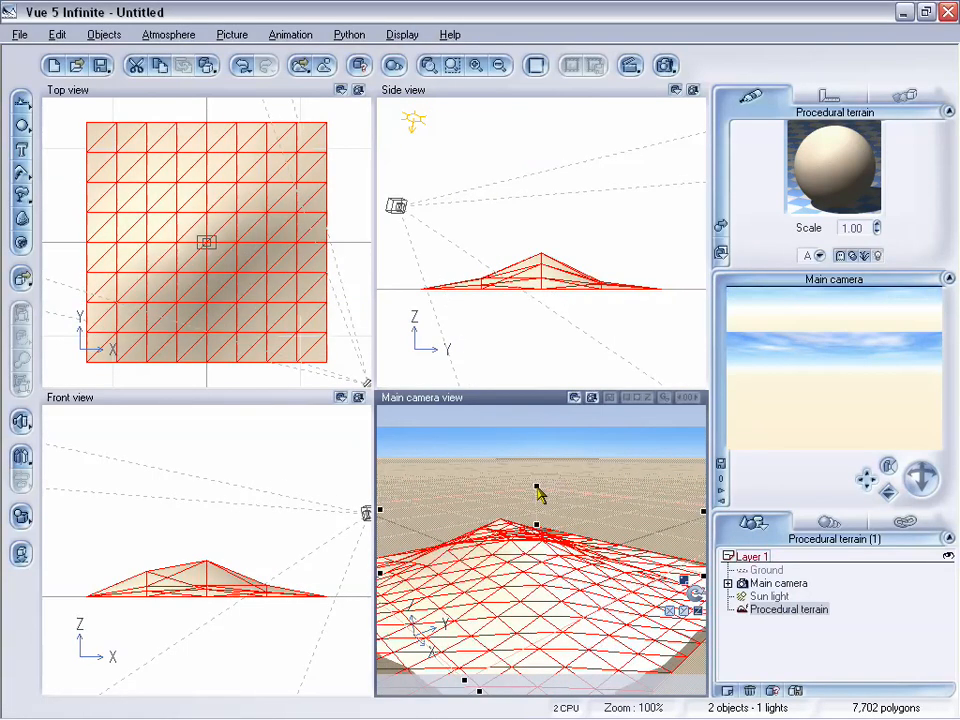
drag(532, 489, 542, 66)
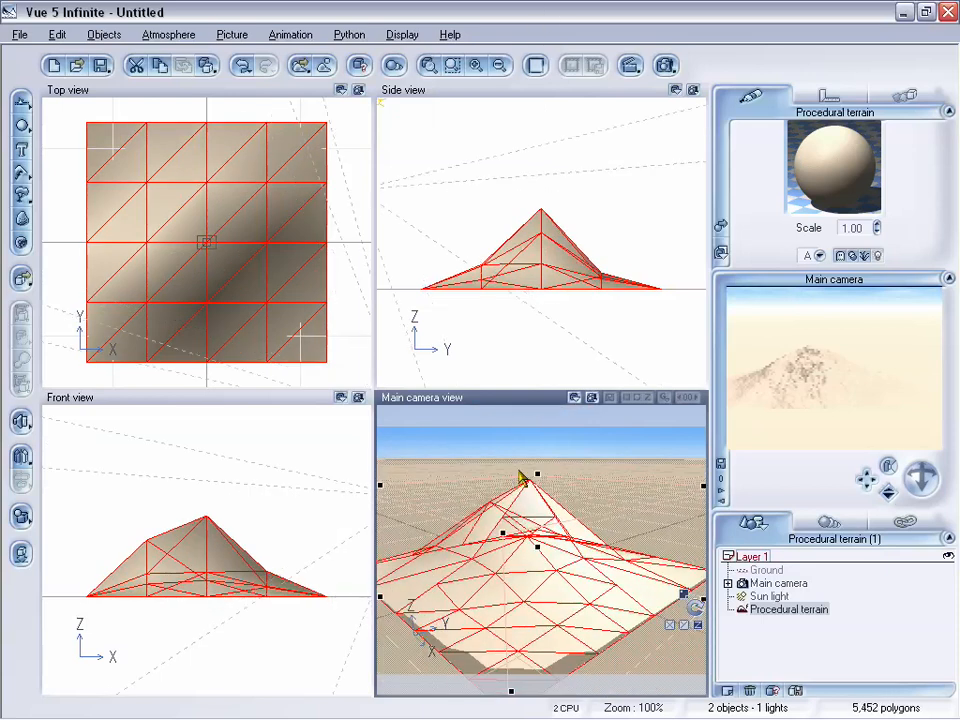
drag(536, 474, 536, 380)
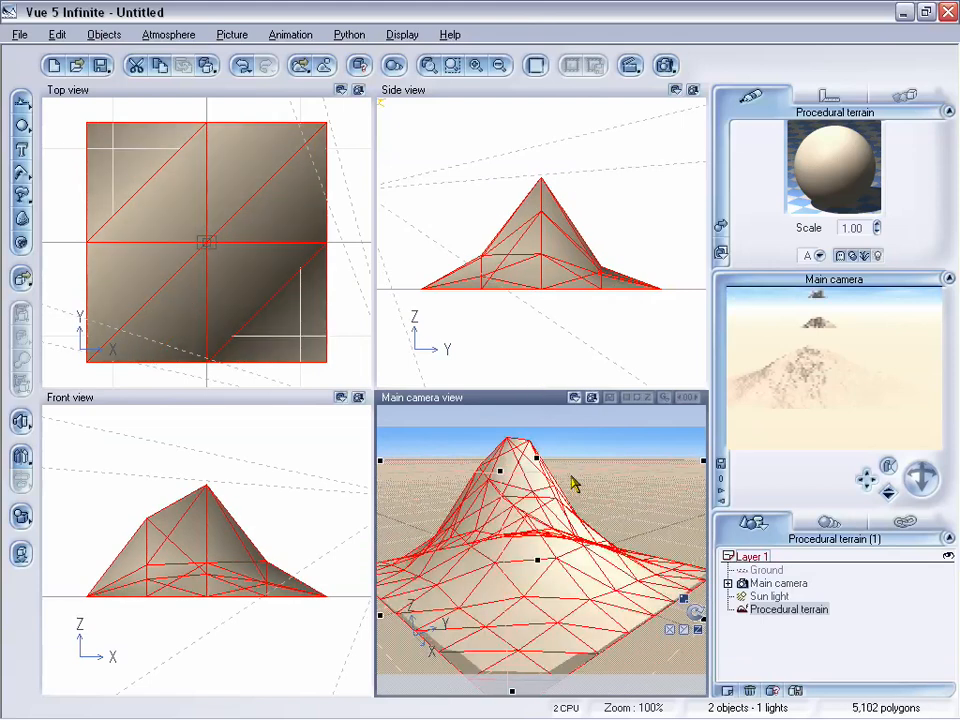
Step: Set the mountain's altitude production scale to 0.5 in its procedural terrain settings and apply it
double_click(557, 530)
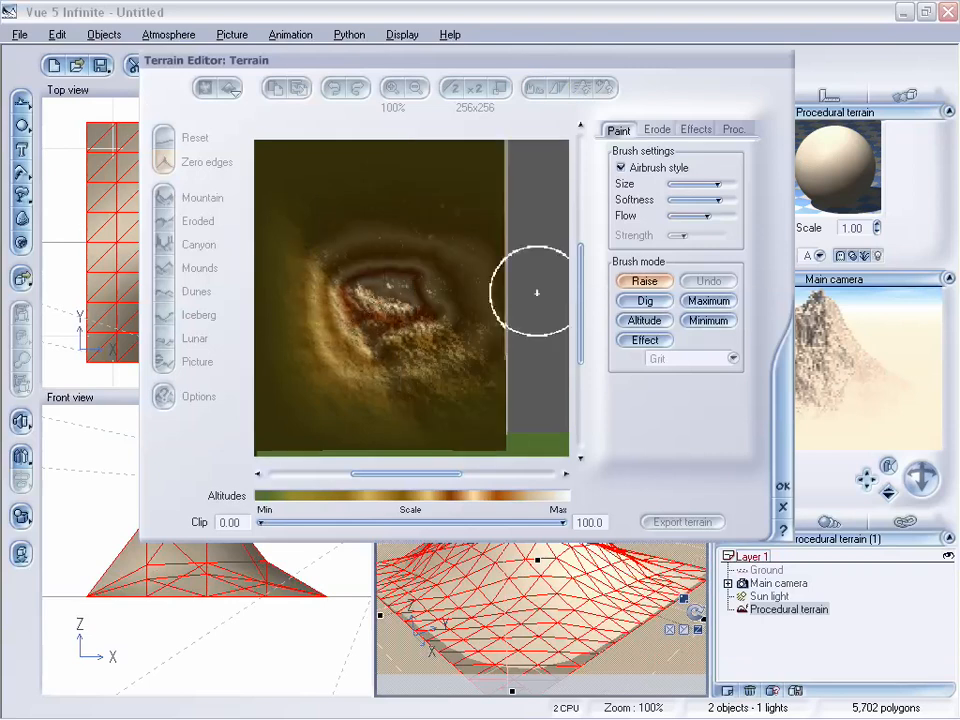
drag(557, 61, 563, 80)
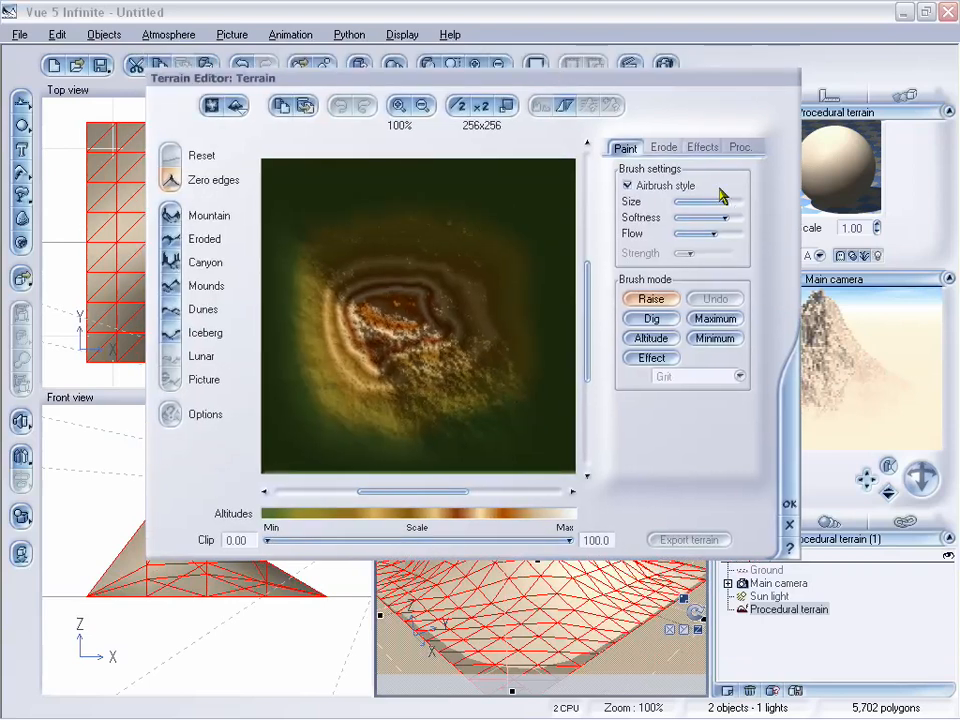
click(738, 148)
drag(630, 80, 583, 99)
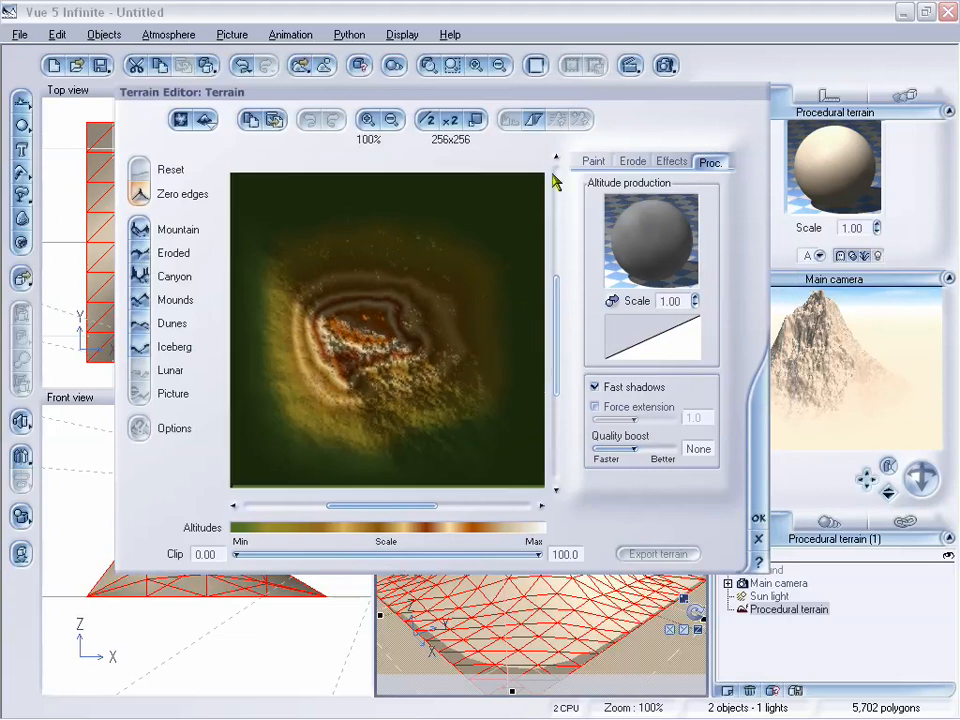
drag(574, 94, 530, 97)
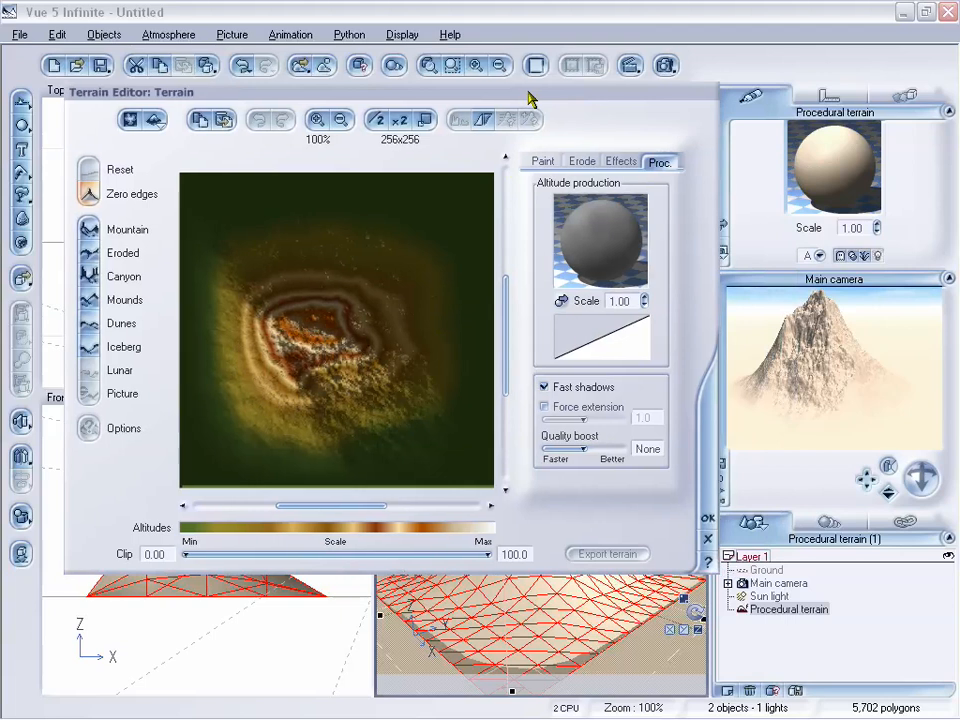
click(632, 301)
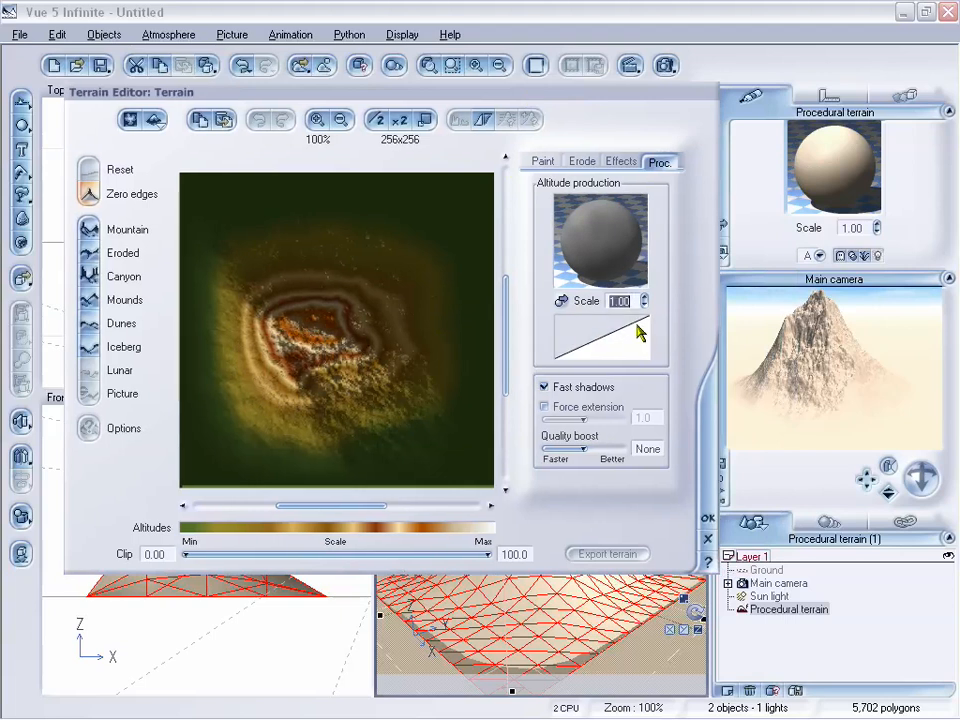
text(5)
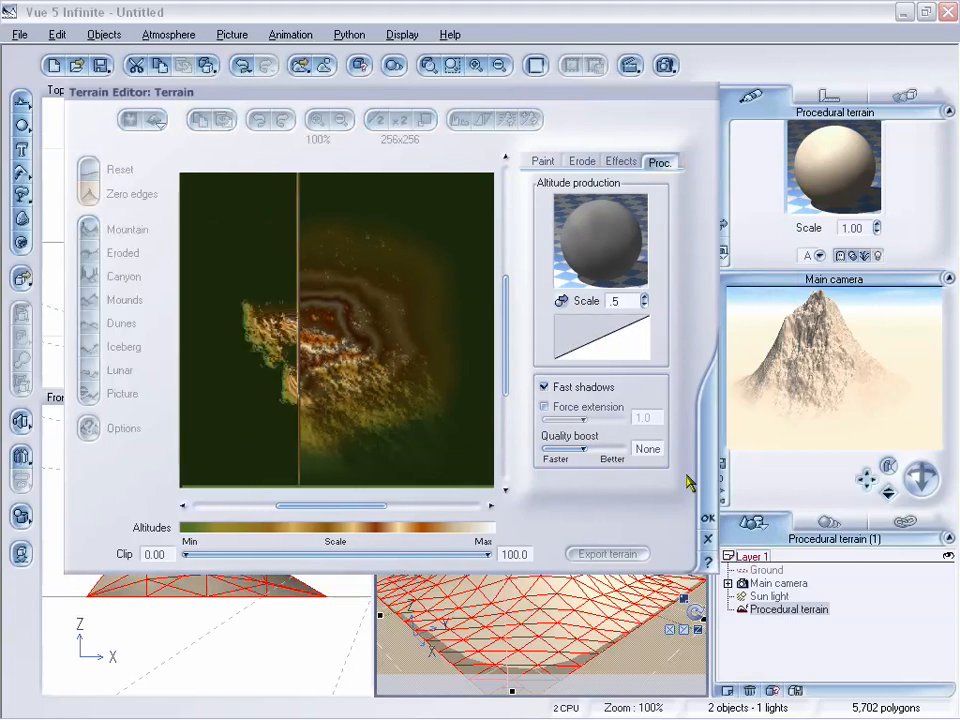
click(708, 519)
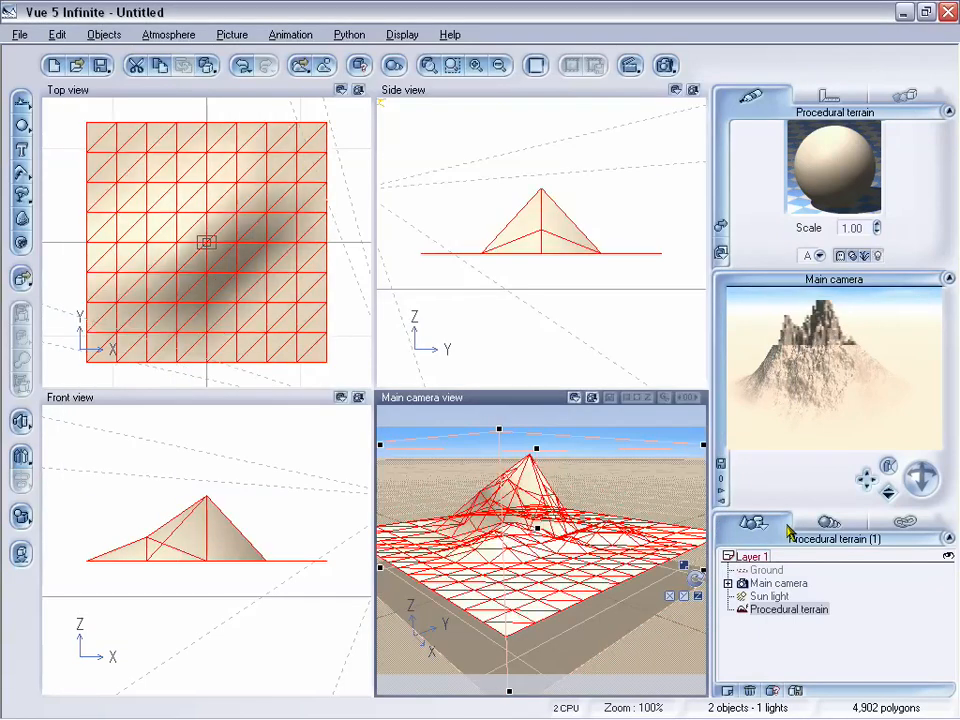
Step: Inspect the spiky terrain up close and from above, and reapply its Terrain Editor settings to regenerate the shape
drag(913, 480, 908, 480)
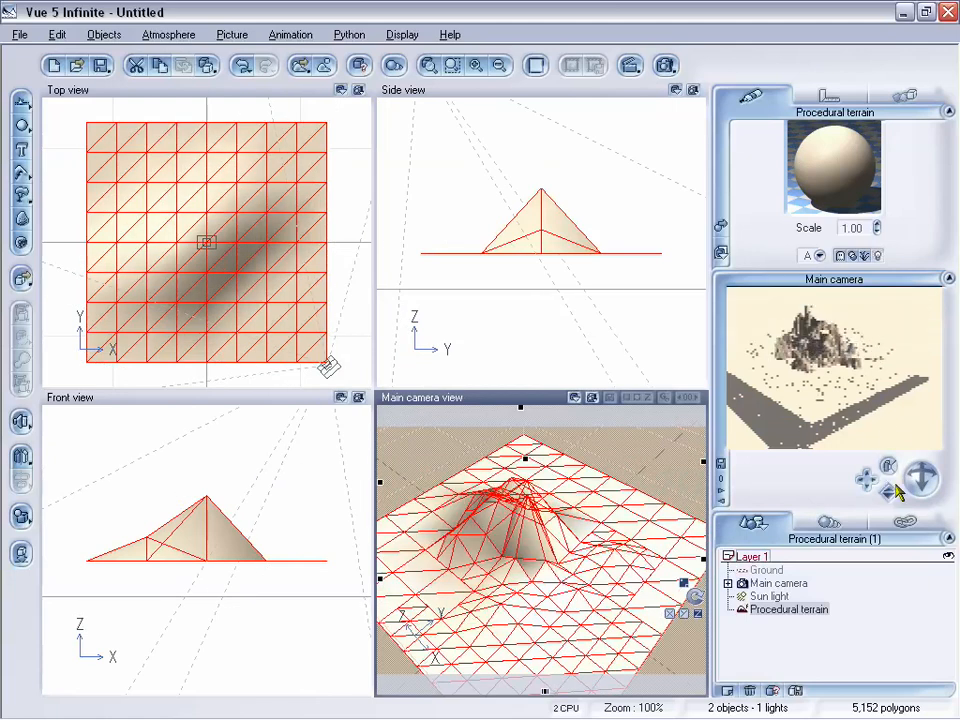
mouse_move(866, 478)
mouse_down()
mouse_move(878, 495)
mouse_move(888, 491)
mouse_up()
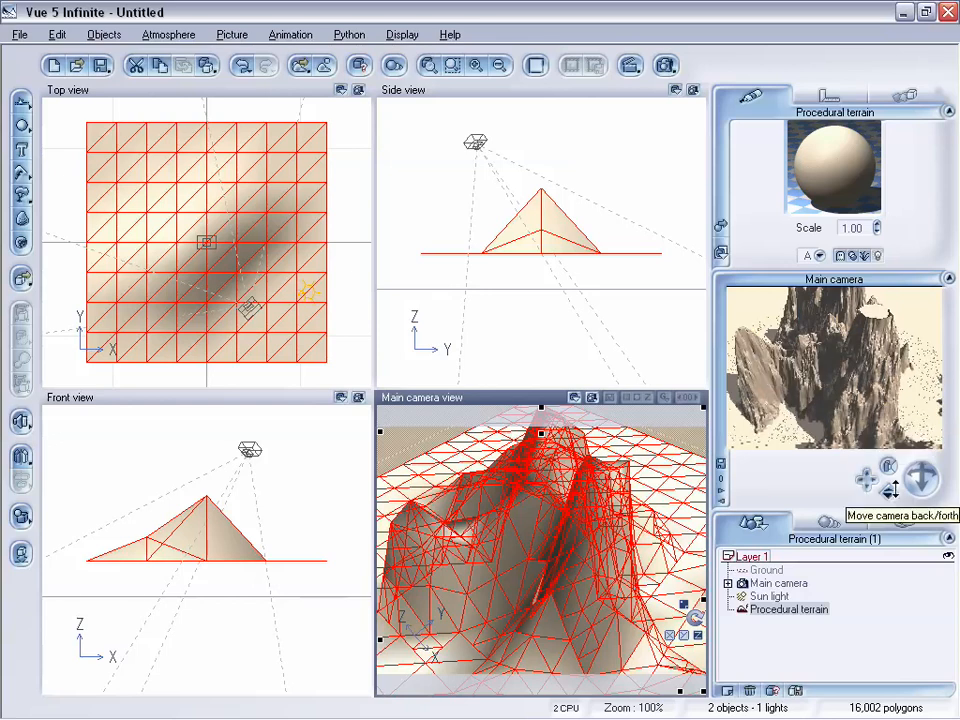
drag(888, 490, 833, 436)
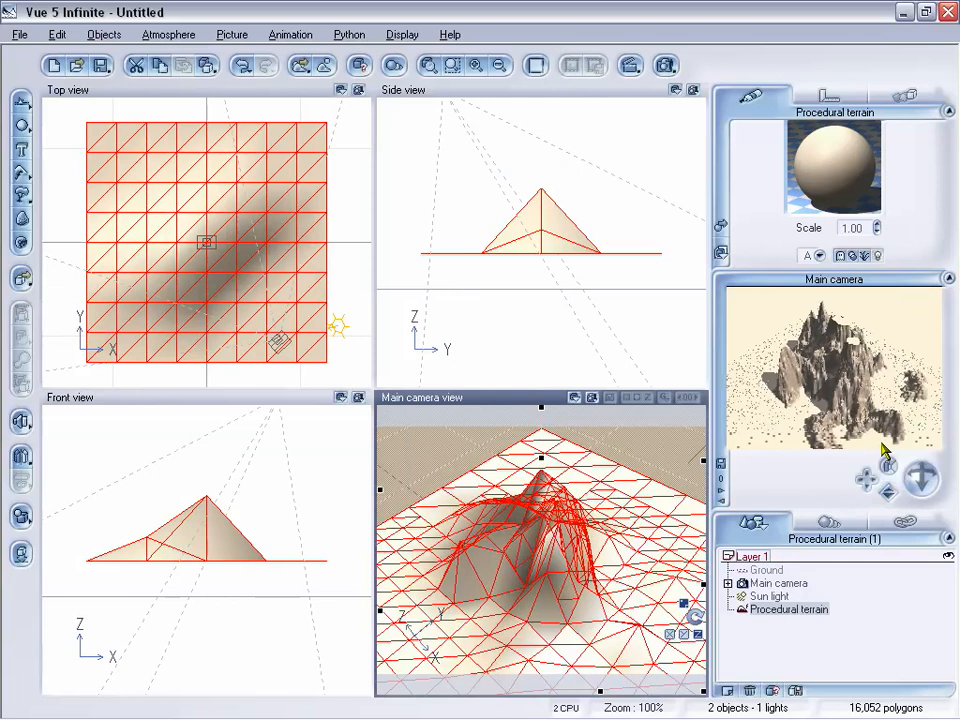
drag(923, 489, 923, 489)
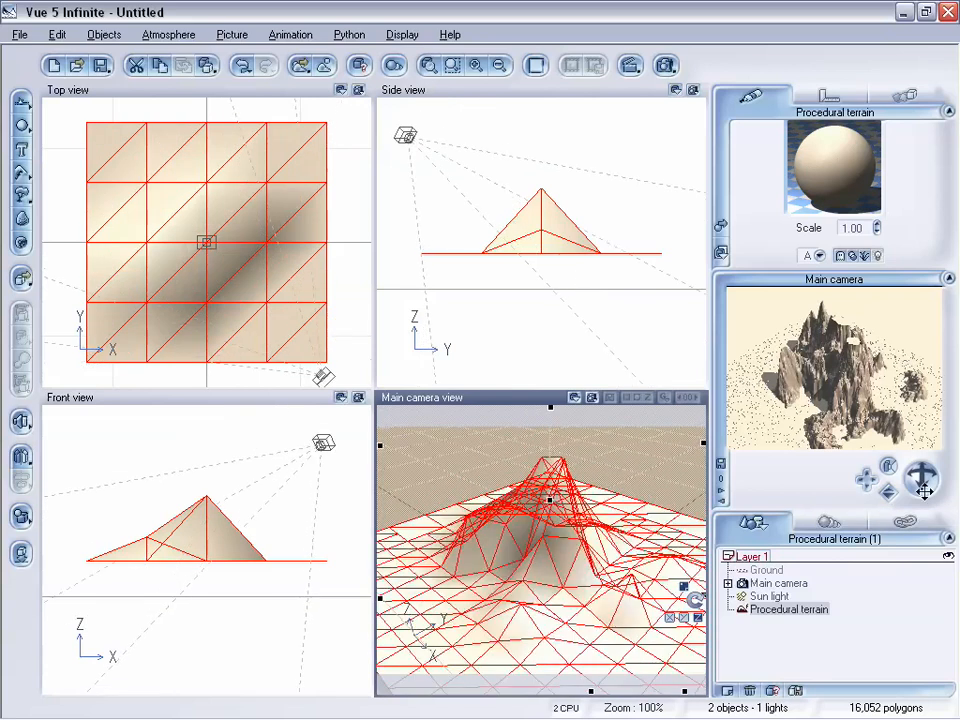
double_click(540, 555)
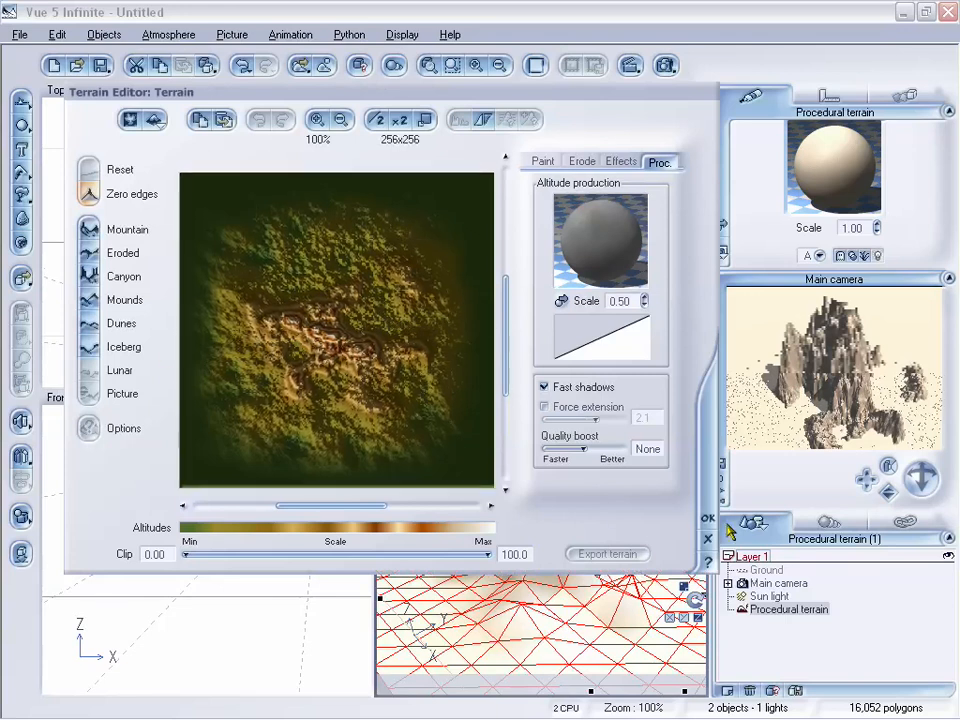
click(708, 518)
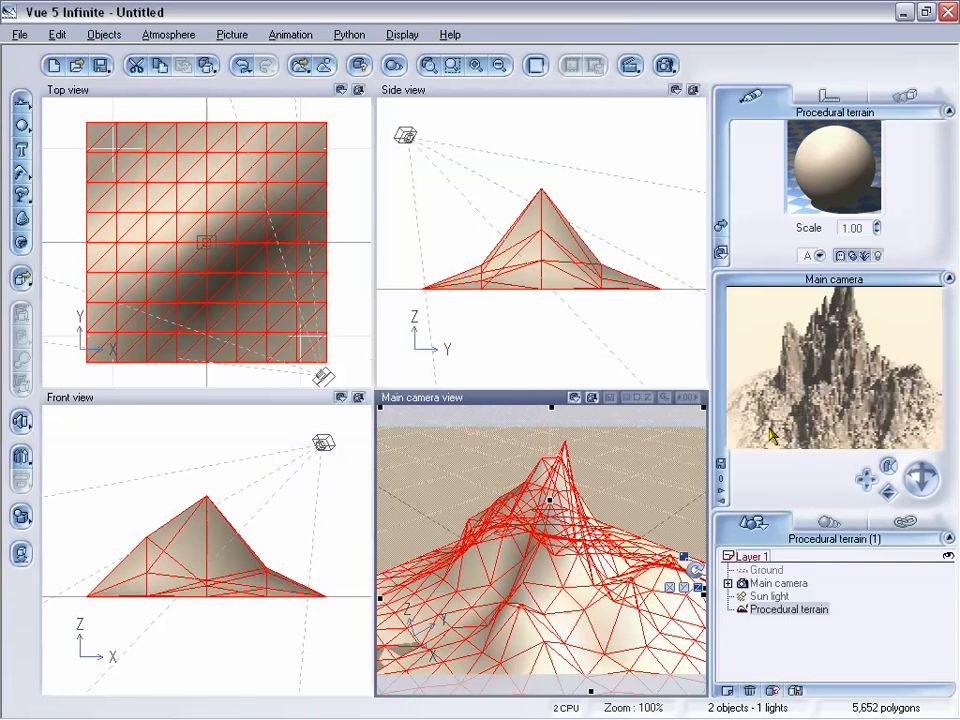
Step: Set the terrain's altitude production scale back to 1 in the Terrain Editor and apply it
drag(887, 490, 872, 478)
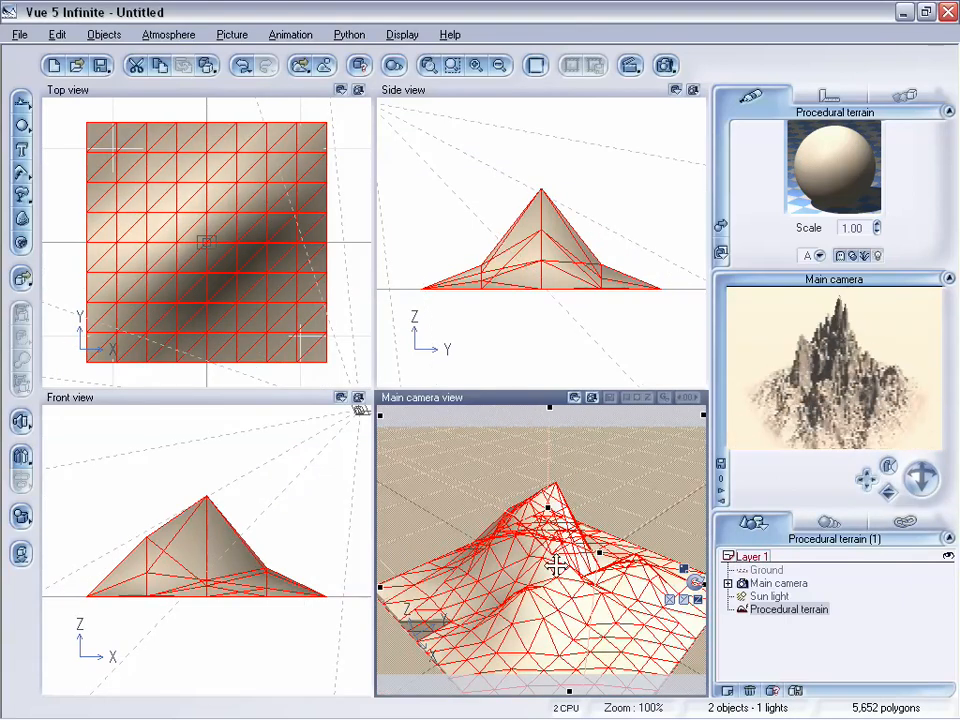
double_click(571, 596)
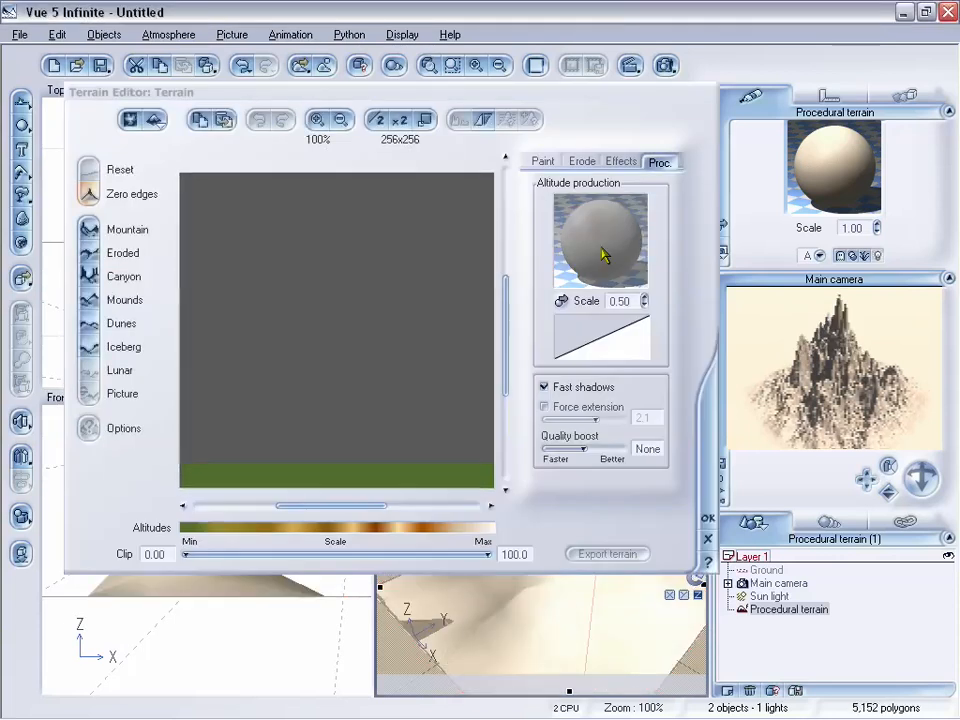
double_click(631, 301)
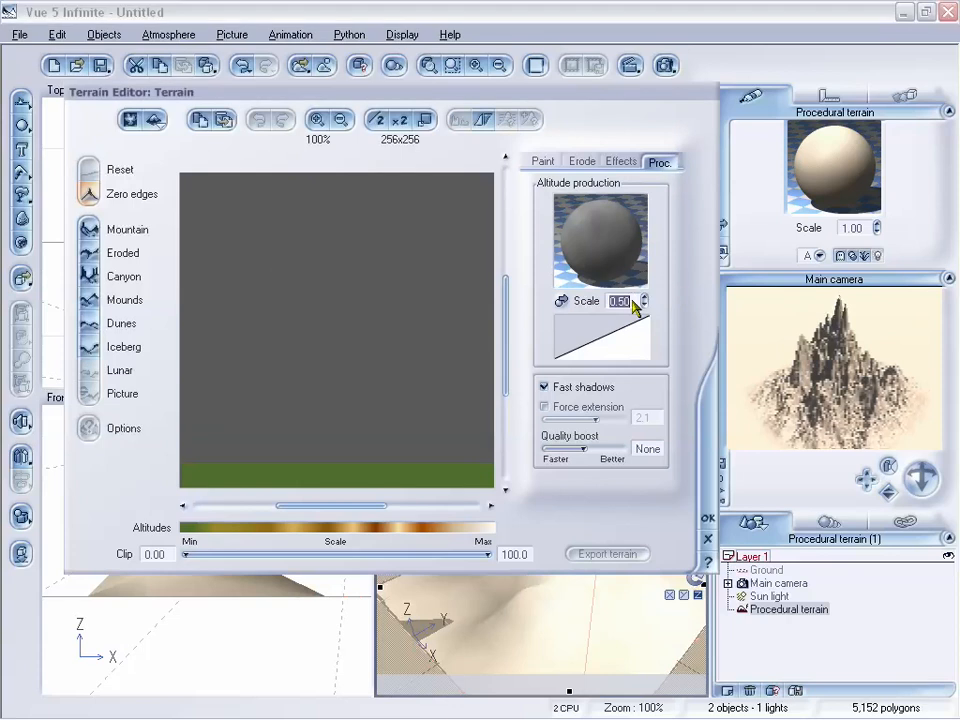
text(1)
key(Return)
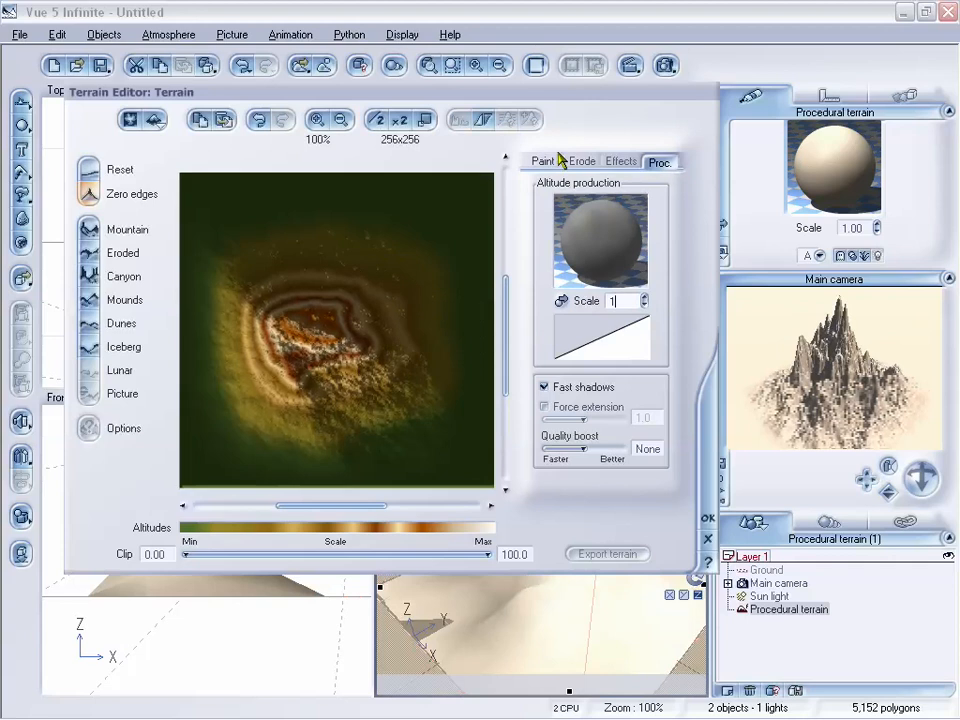
drag(513, 98, 543, 92)
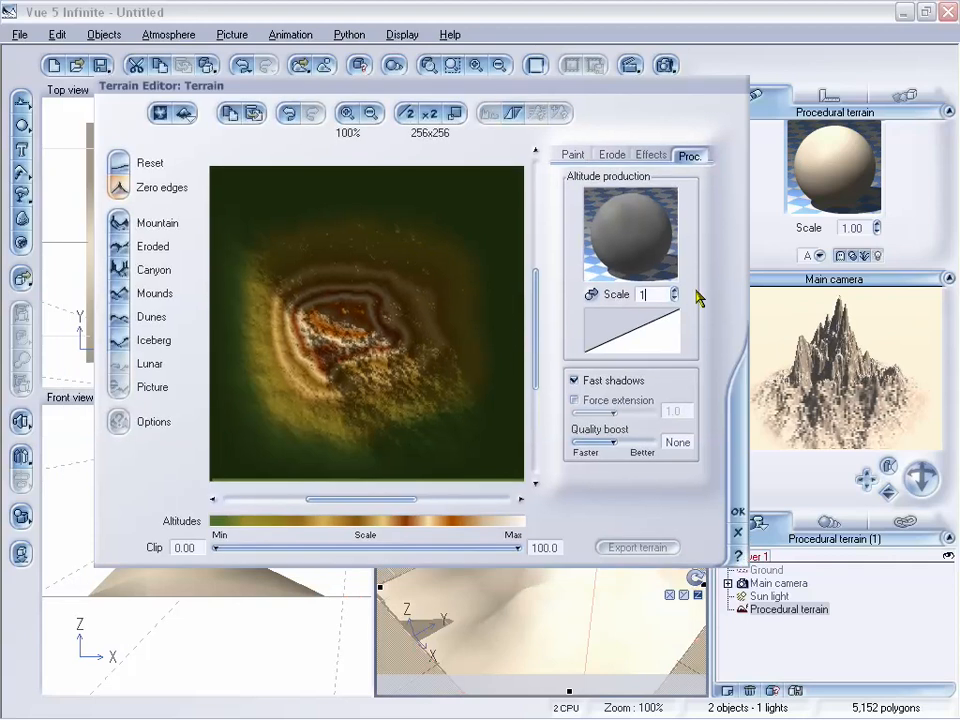
click(738, 514)
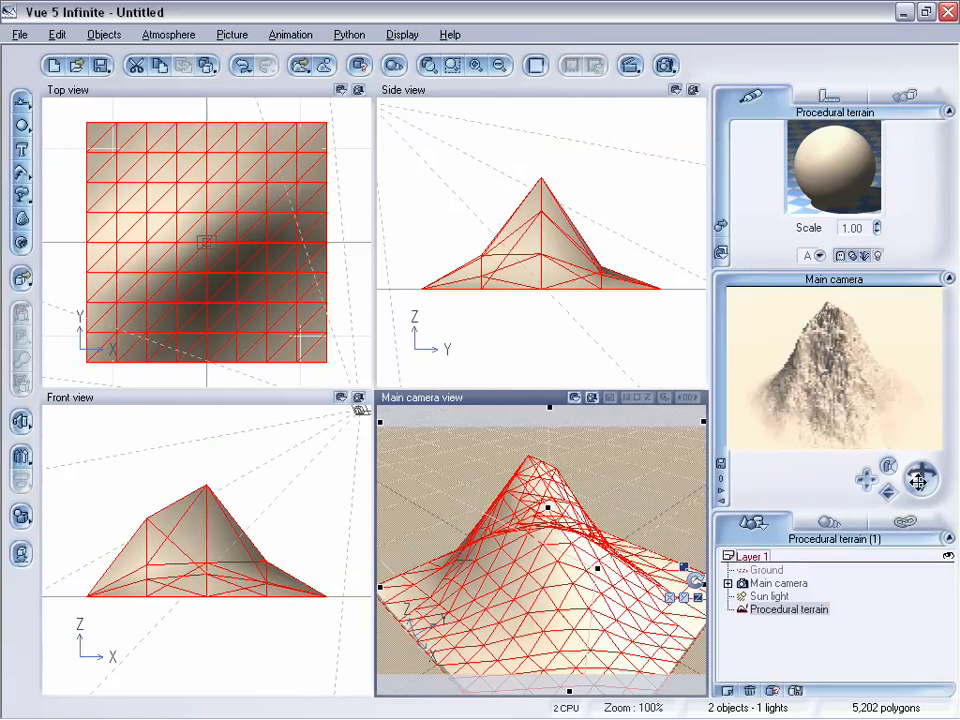
Step: Examine the mountain from several camera angles and refresh the main camera preview
drag(918, 481, 887, 492)
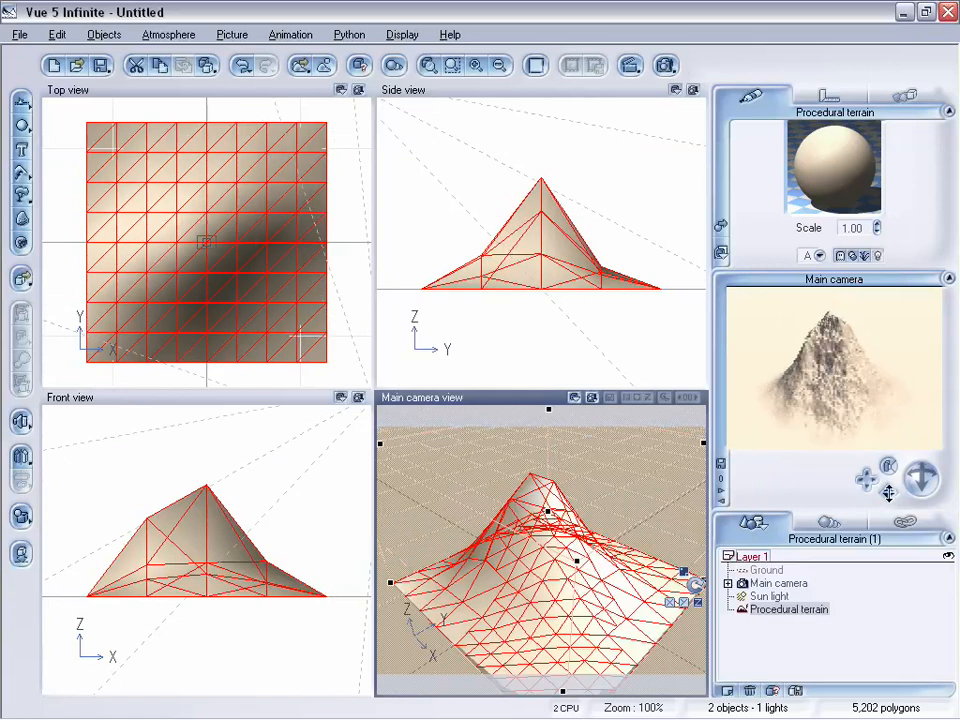
drag(919, 481, 919, 486)
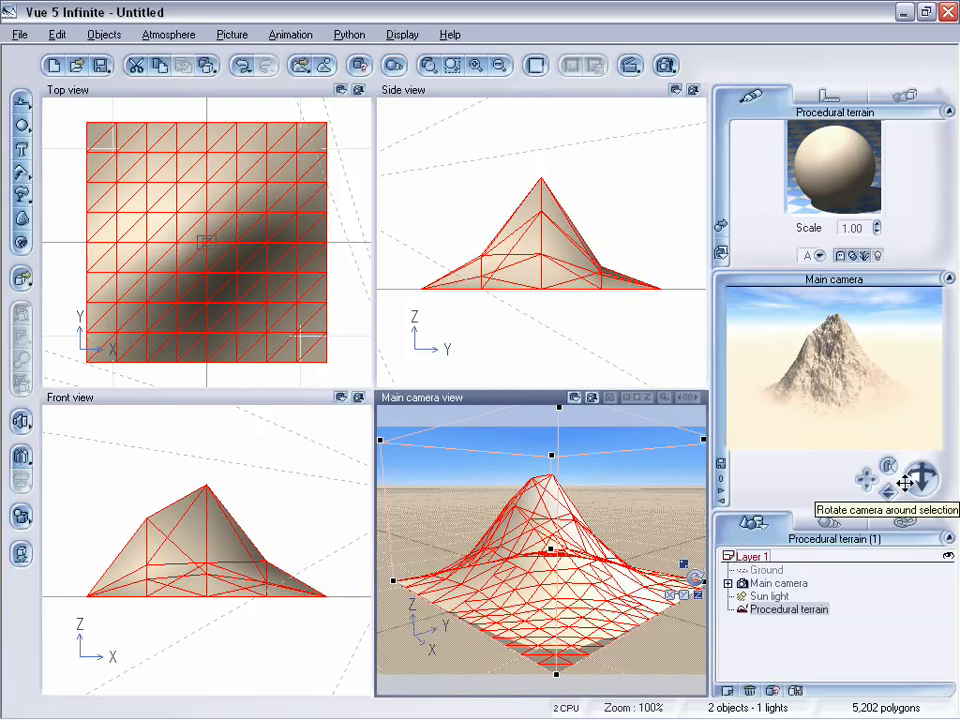
drag(920, 477, 921, 477)
right_click(857, 316)
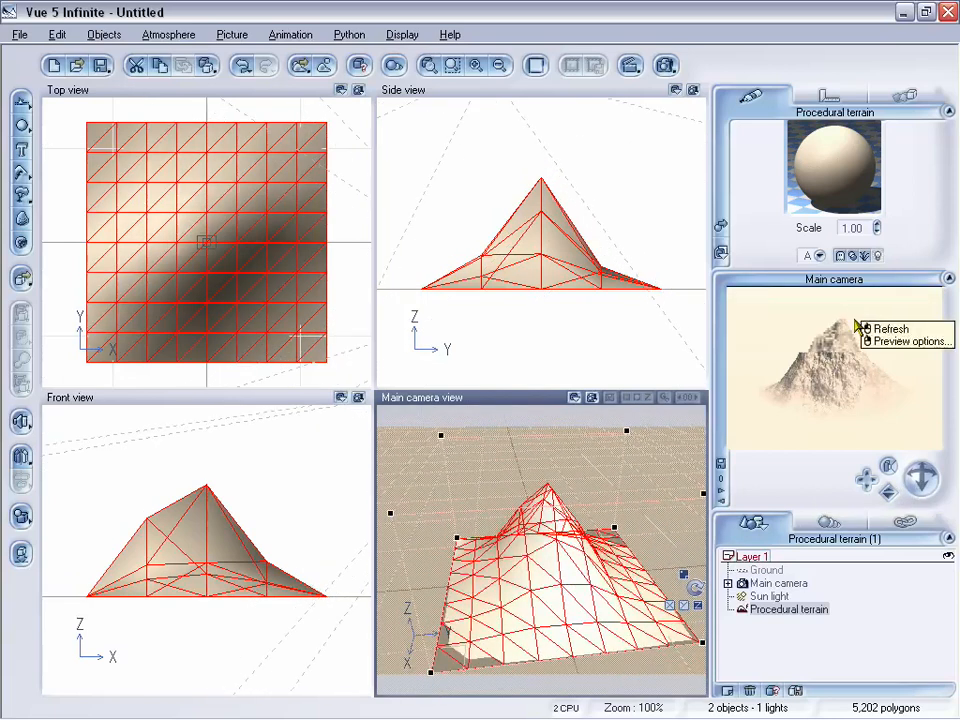
click(806, 407)
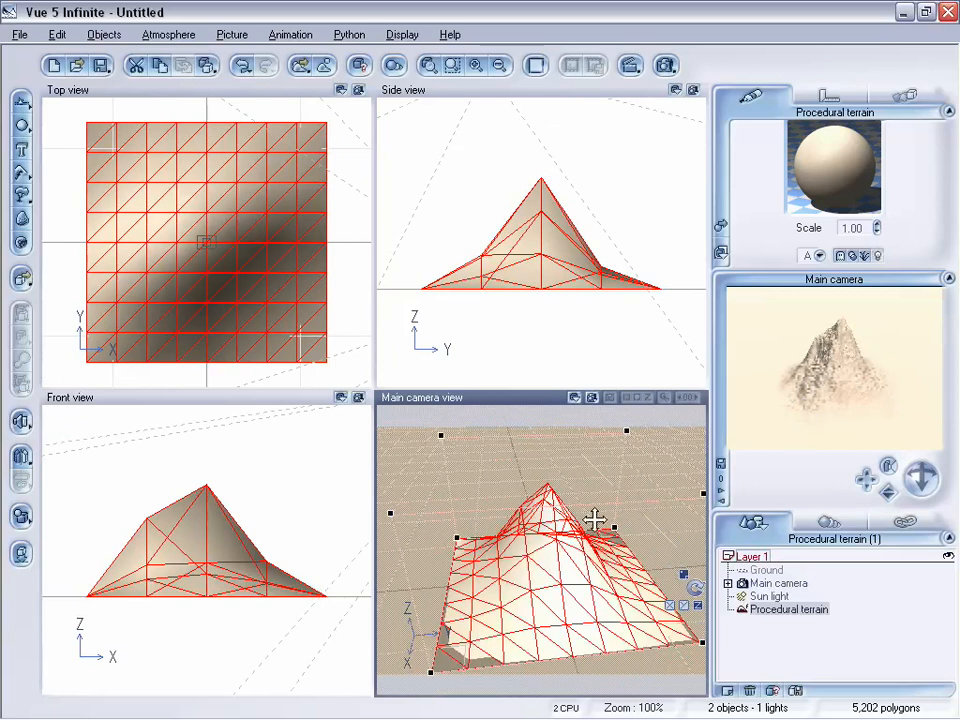
Step: Twist the procedural terrain from Z to Y by about -26.7 to form an overhanging cliff, and frame it closely with the main camera
click(838, 97)
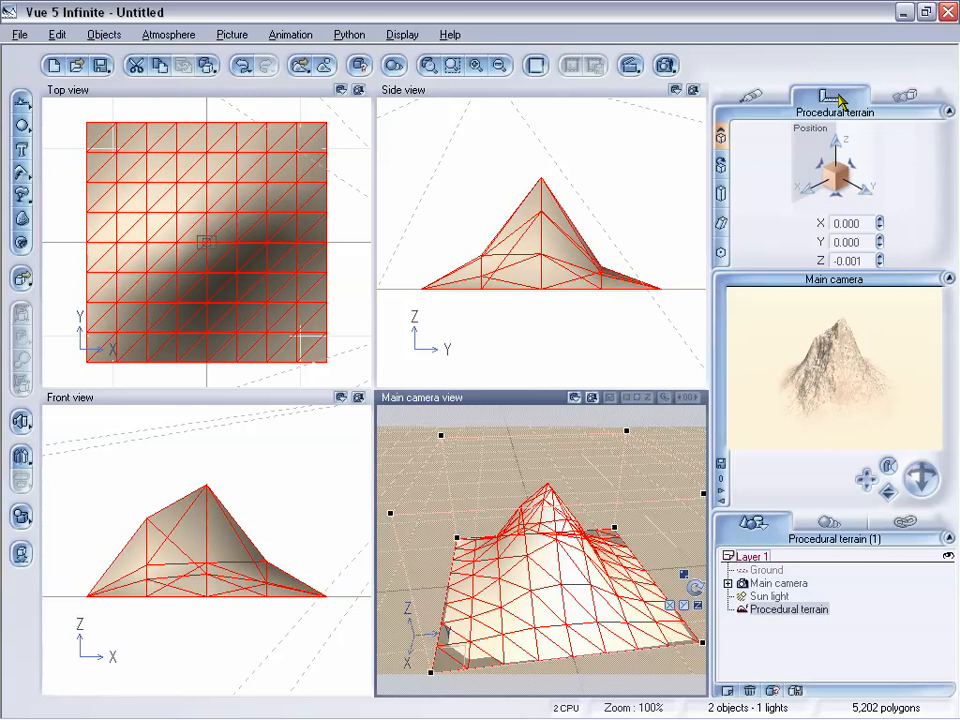
click(724, 227)
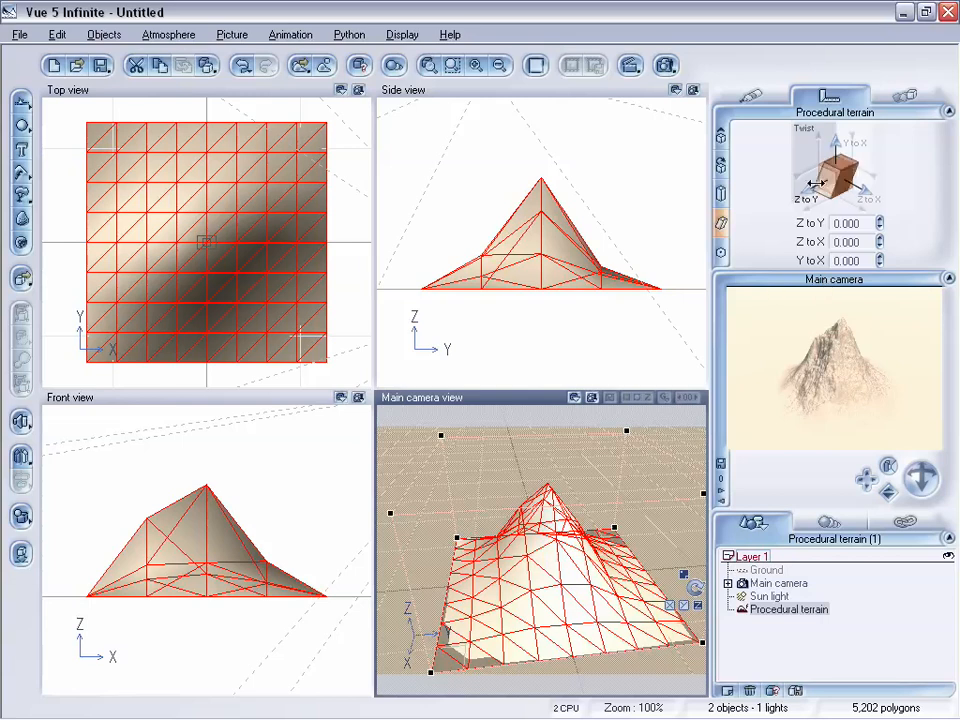
drag(808, 189, 716, 189)
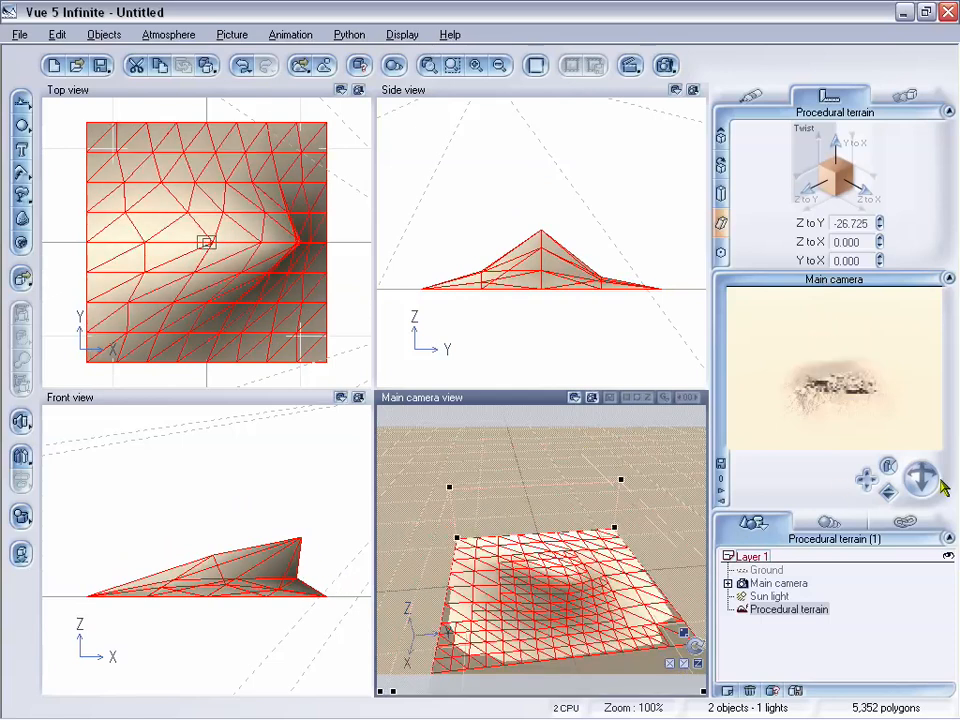
drag(912, 488, 912, 515)
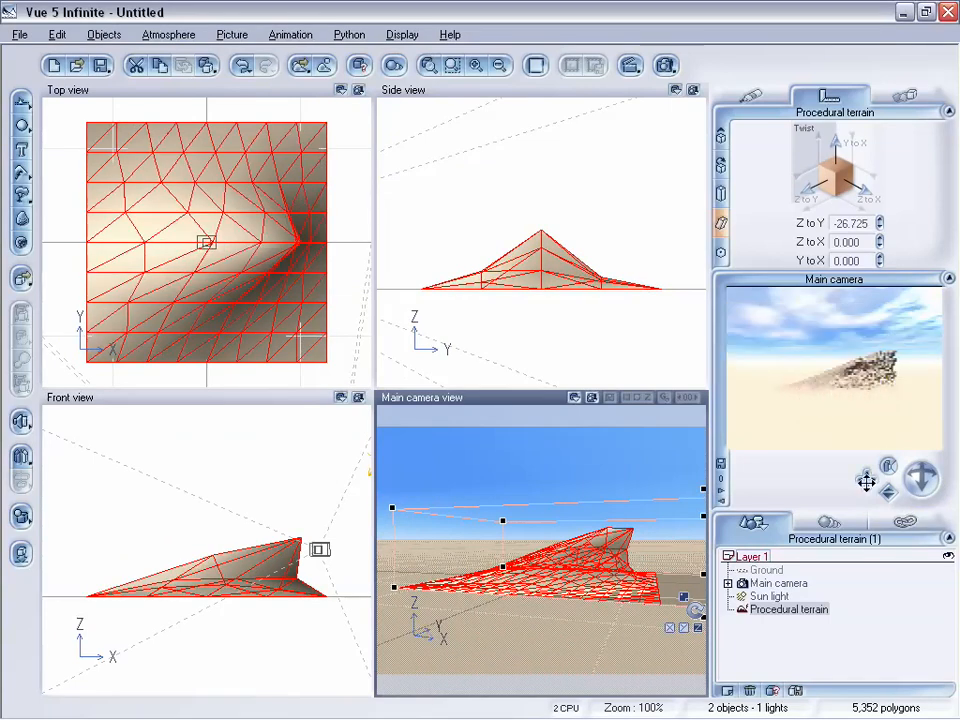
drag(866, 482, 868, 480)
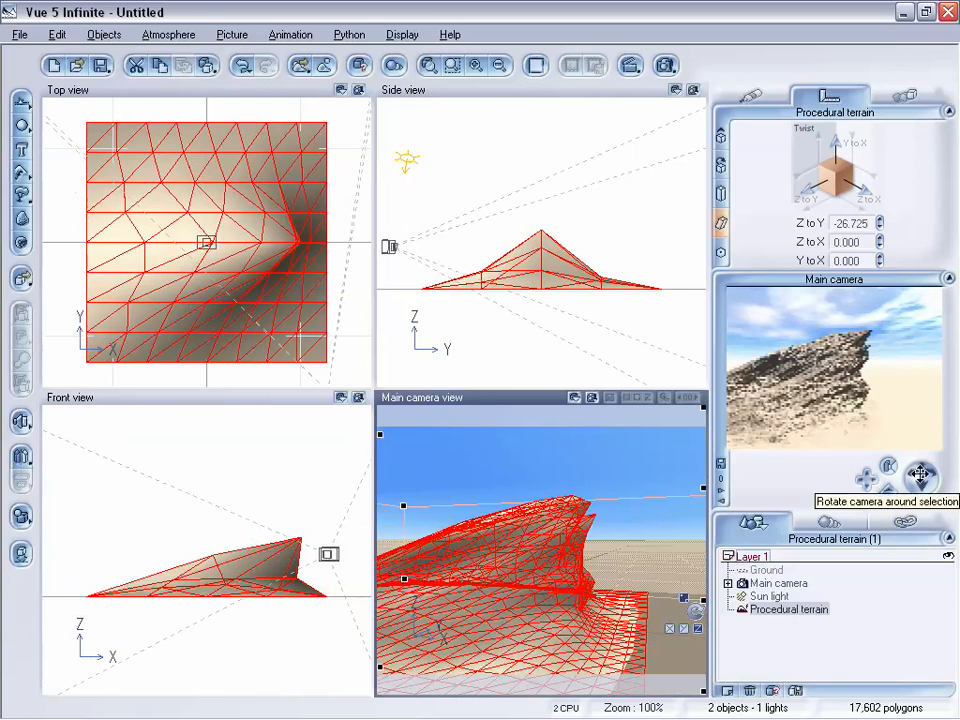
drag(919, 474, 921, 478)
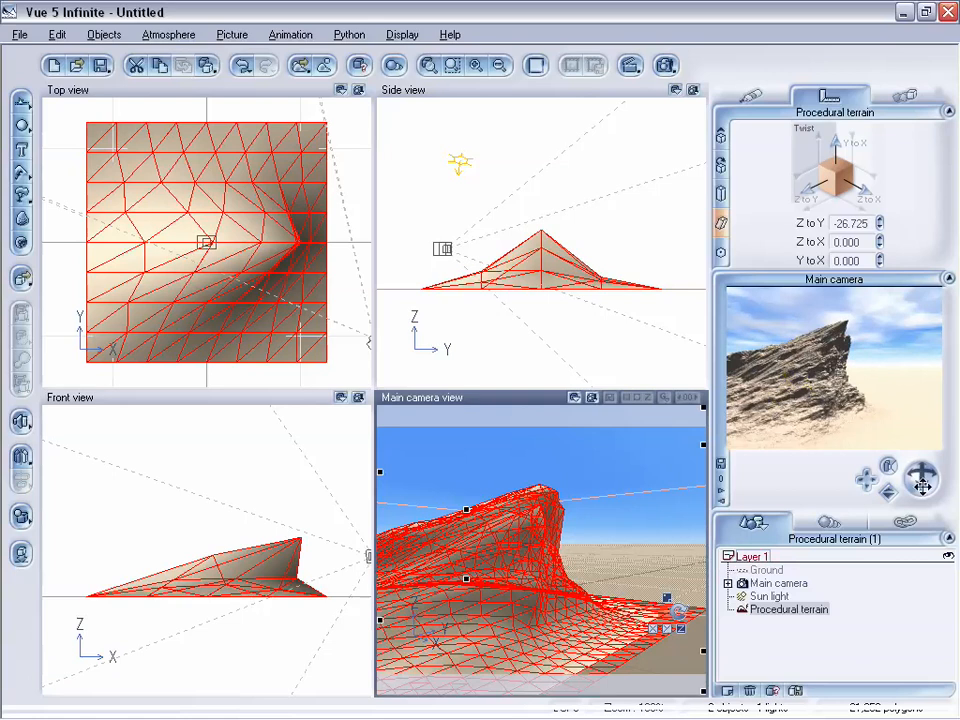
Step: Set the simple fractal's Z wavelength to 0.50 in the terrain's altitude production function and apply it to the terrain
drag(919, 480, 865, 494)
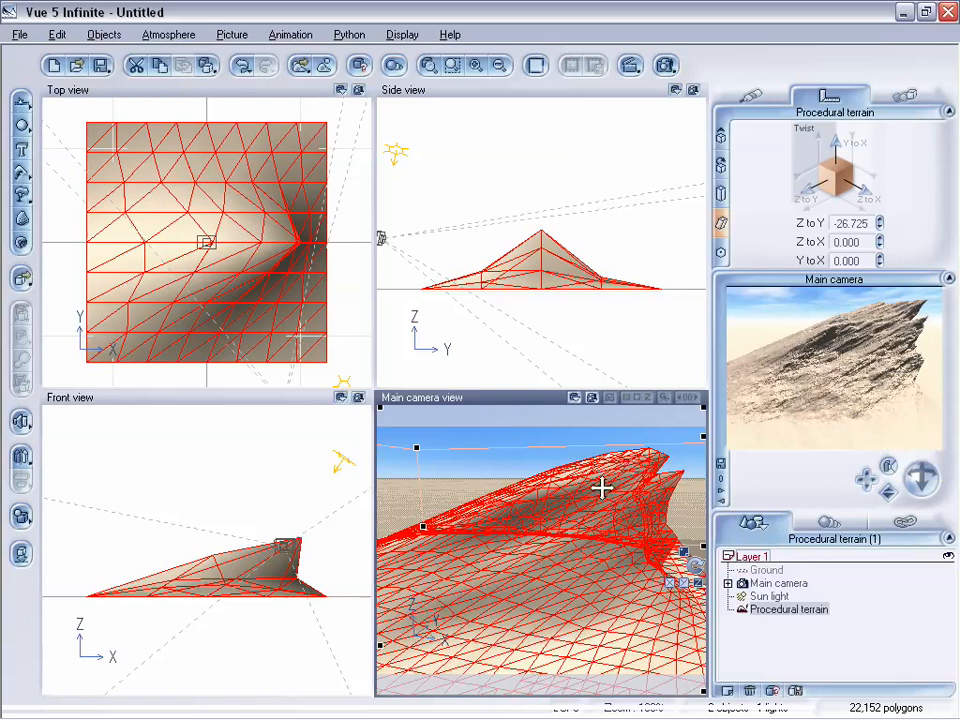
right_click(566, 516)
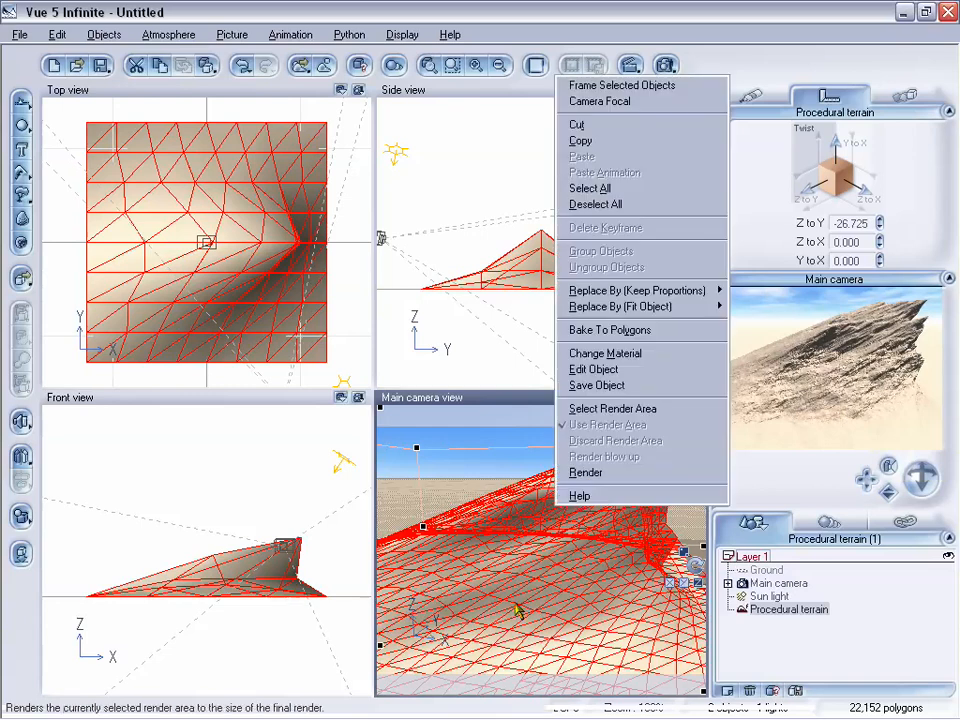
click(600, 366)
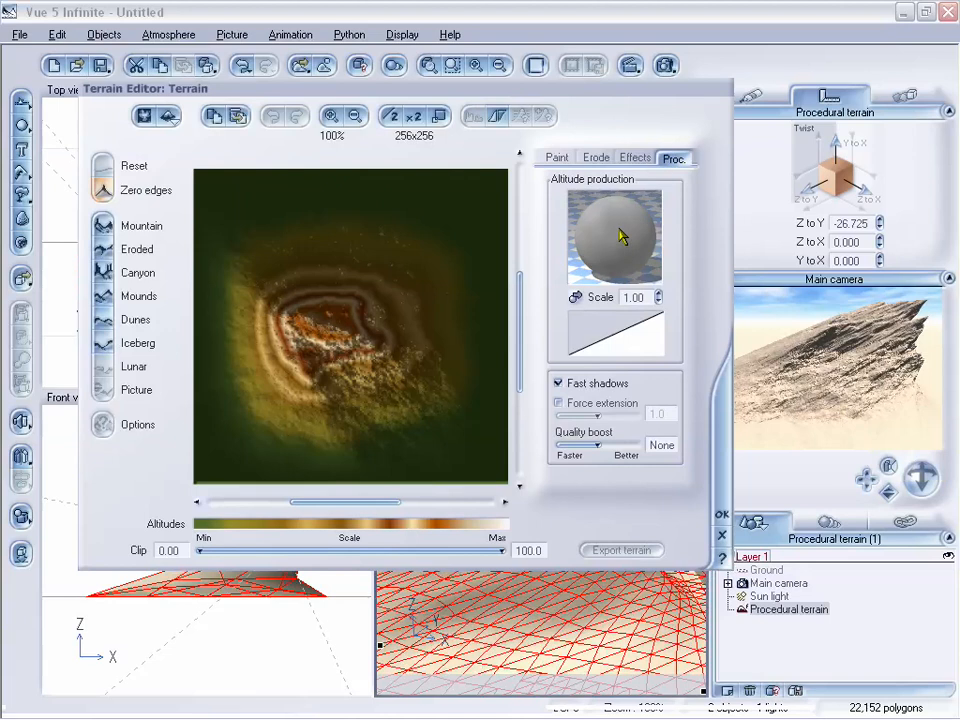
right_click(621, 234)
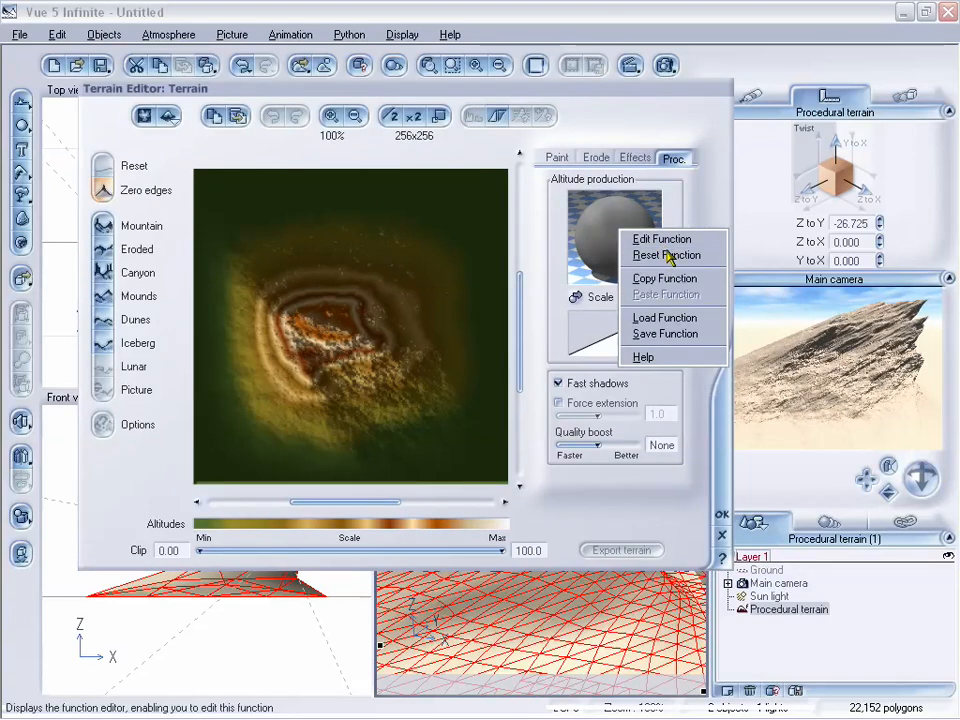
click(664, 243)
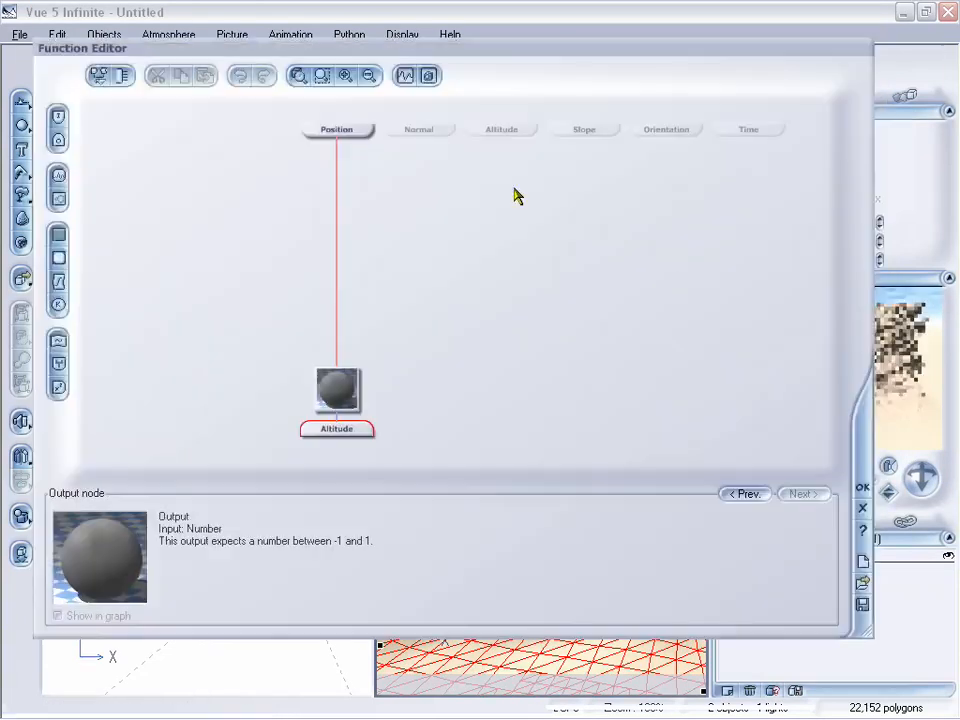
click(350, 396)
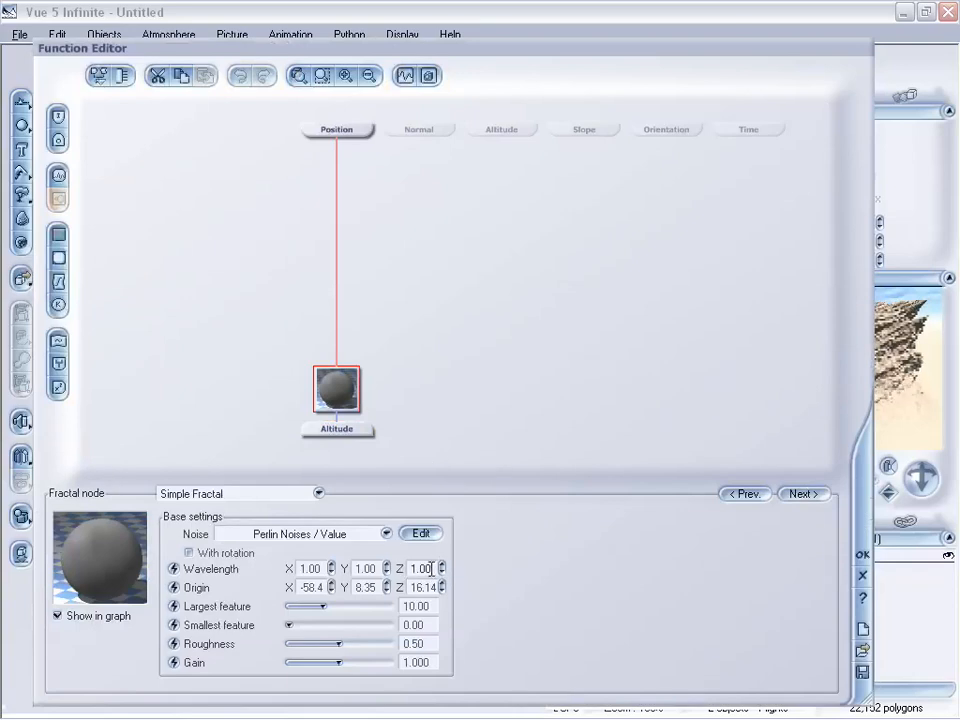
mouse_move(443, 568)
mouse_down()
mouse_move(443, 608)
mouse_move(443, 593)
mouse_up()
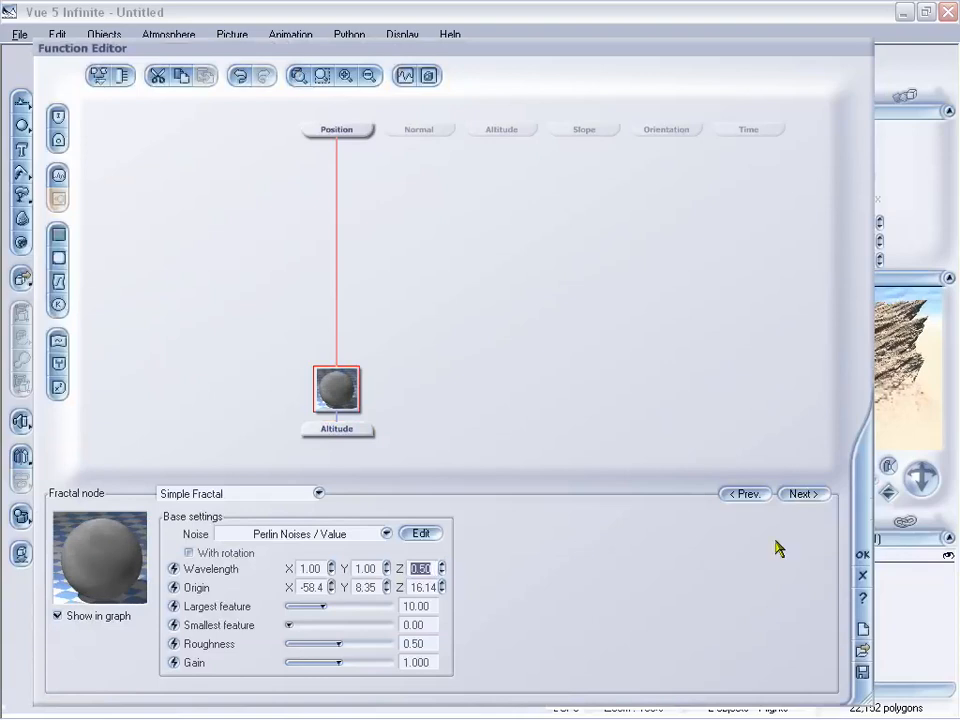
click(858, 556)
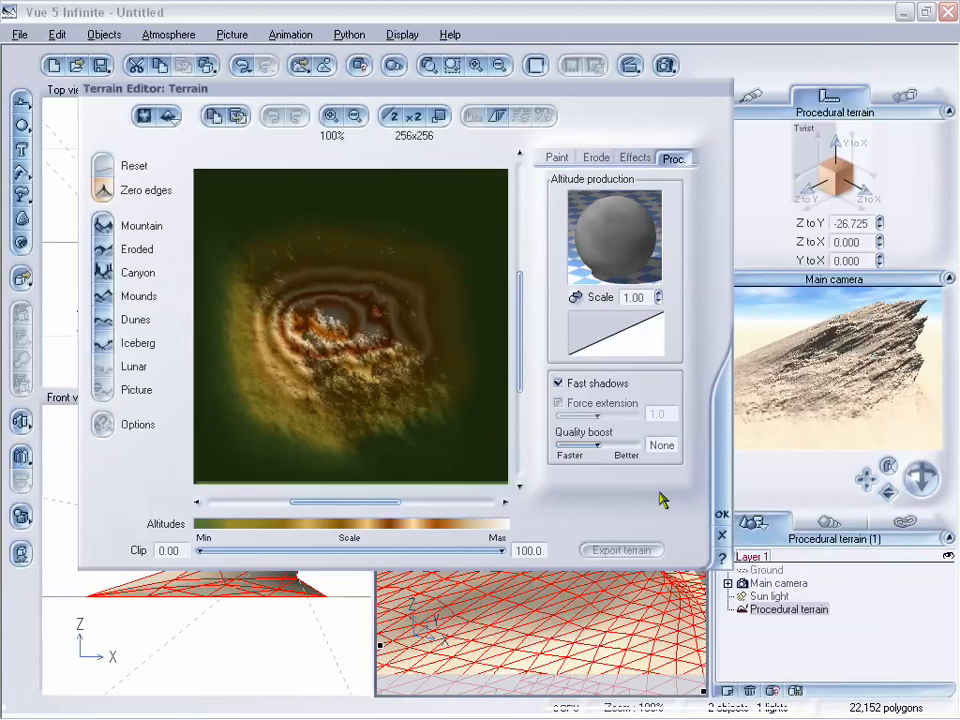
click(722, 514)
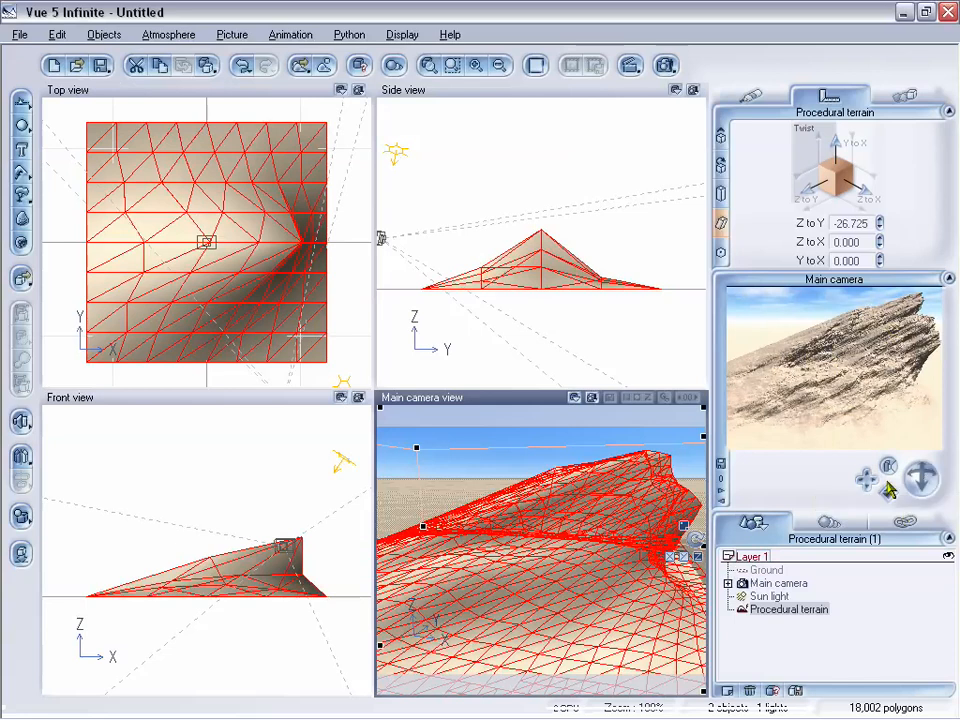
Step: Examine the overhanging cliff from several camera angles and distances, from ground level to high above
drag(870, 480, 915, 483)
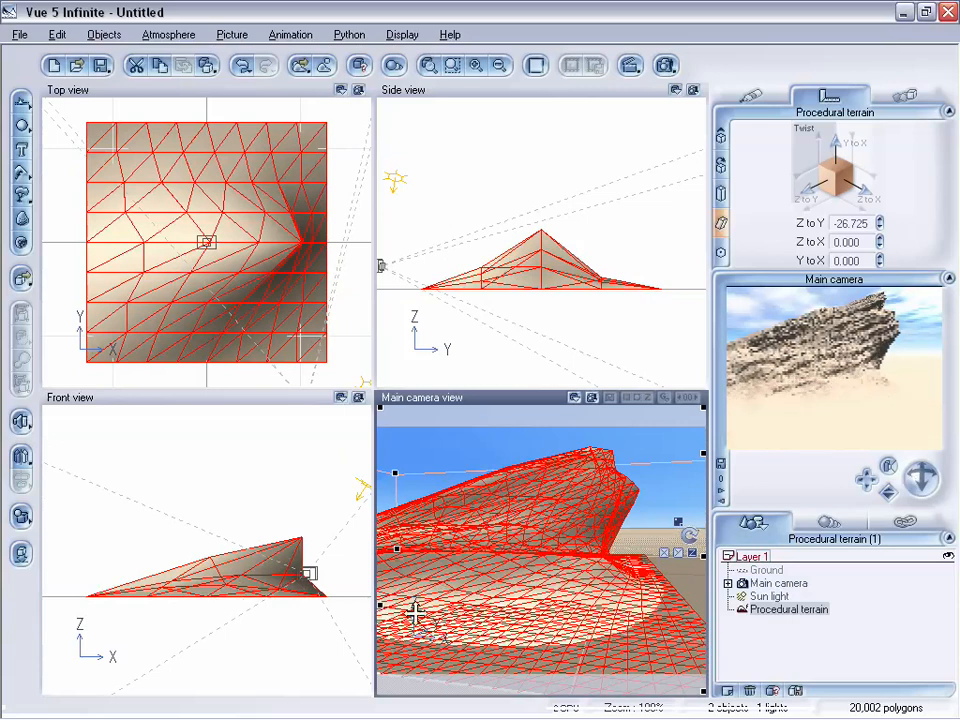
drag(888, 491, 875, 572)
drag(913, 474, 914, 530)
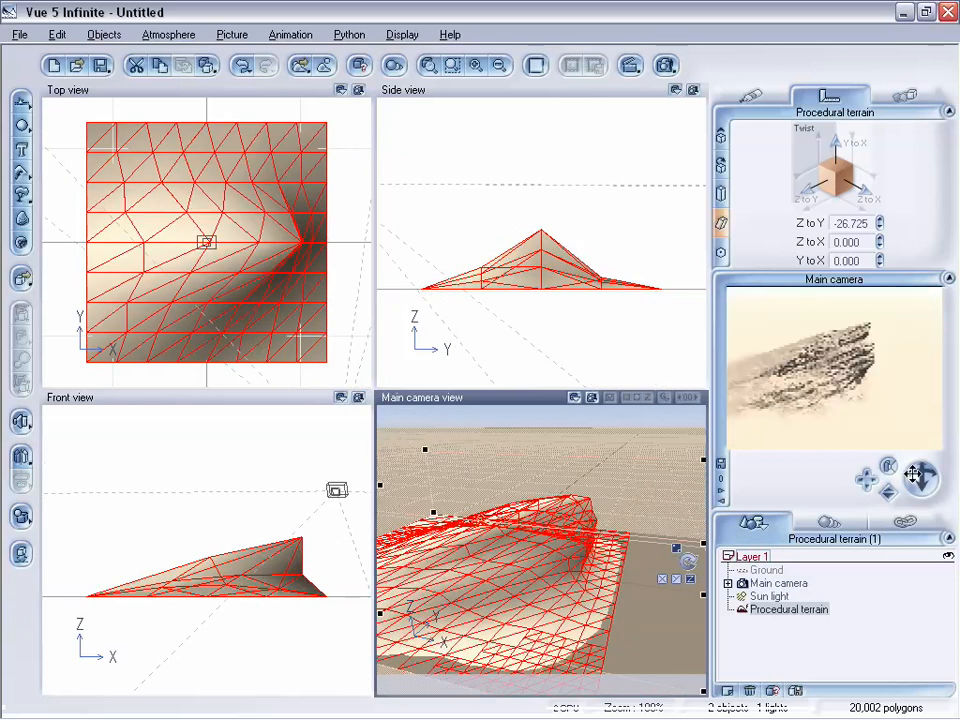
drag(865, 480, 878, 482)
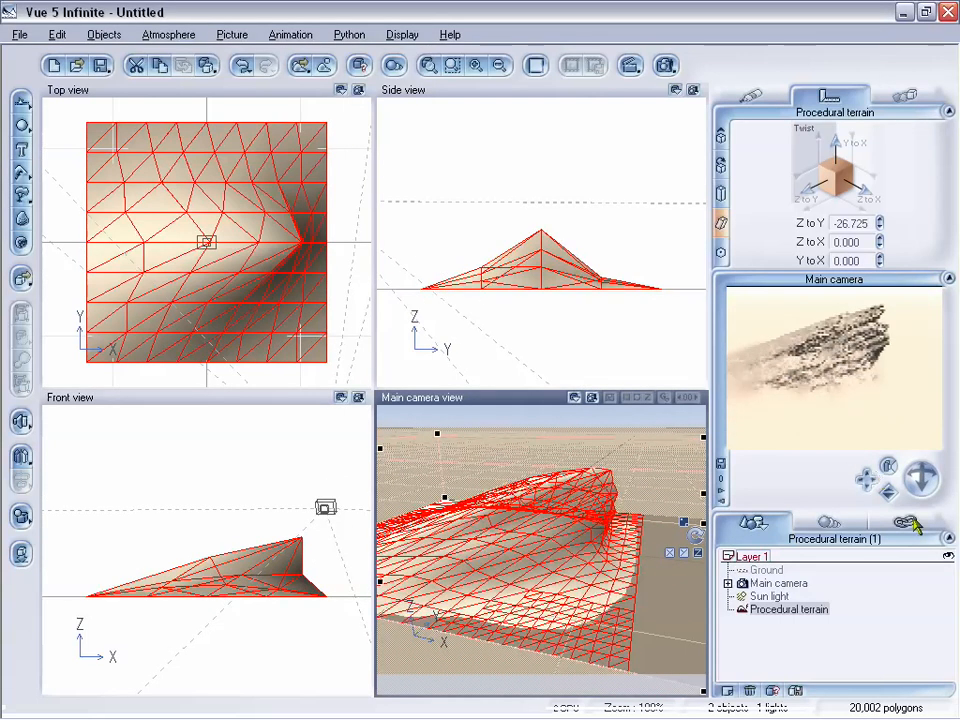
drag(866, 479, 851, 480)
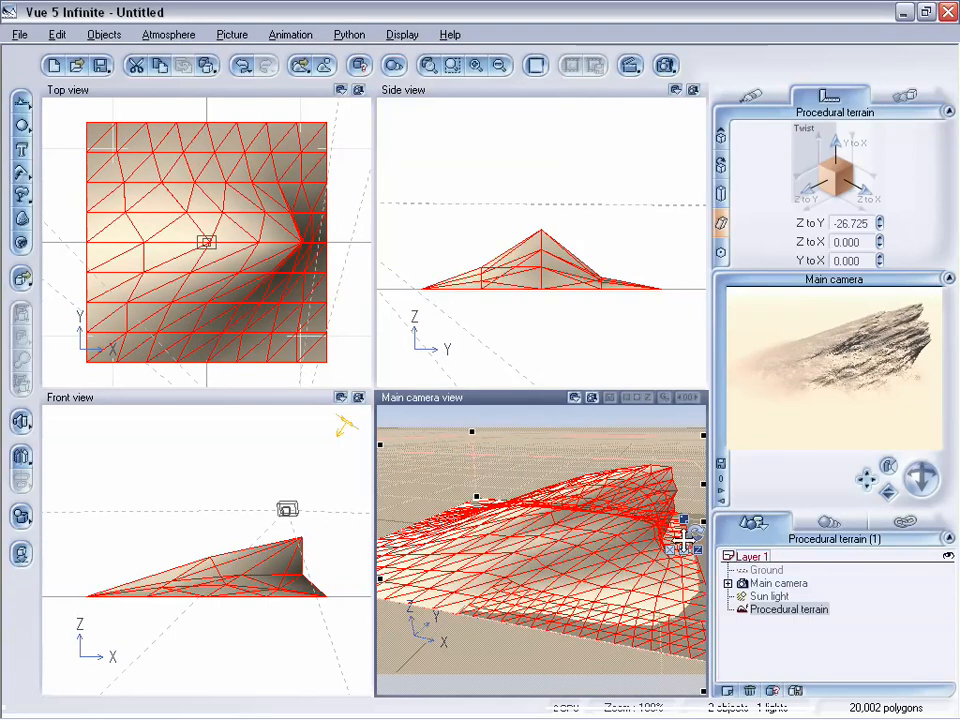
drag(866, 479, 896, 480)
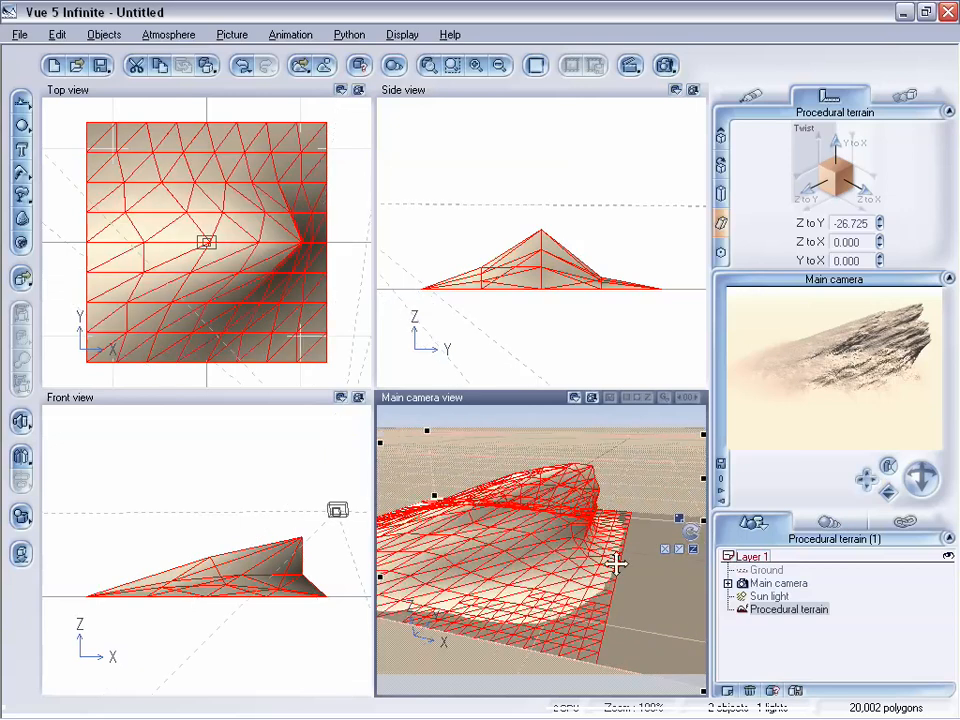
mouse_move(866, 479)
mouse_down()
mouse_move(886, 479)
mouse_move(836, 479)
mouse_move(900, 492)
mouse_move(875, 497)
mouse_up()
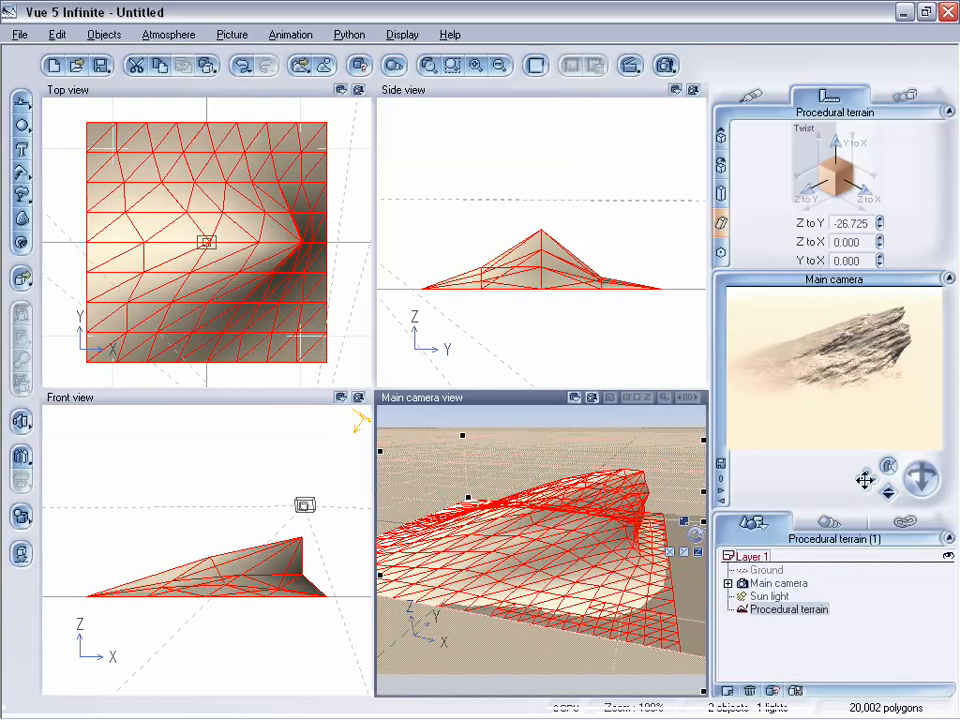
drag(865, 480, 840, 483)
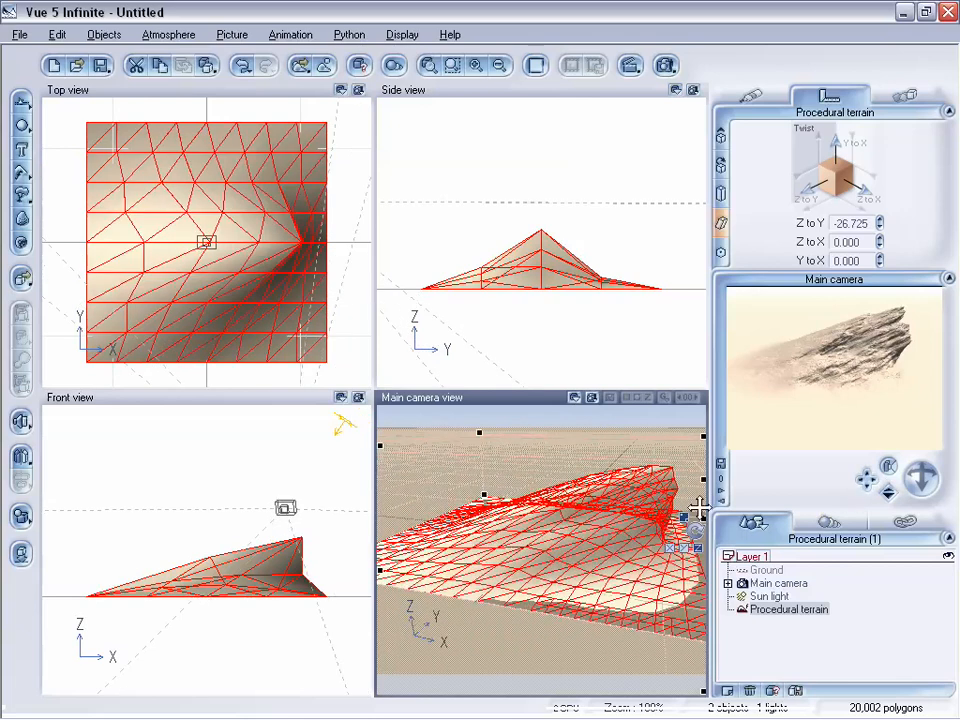
drag(921, 478, 914, 449)
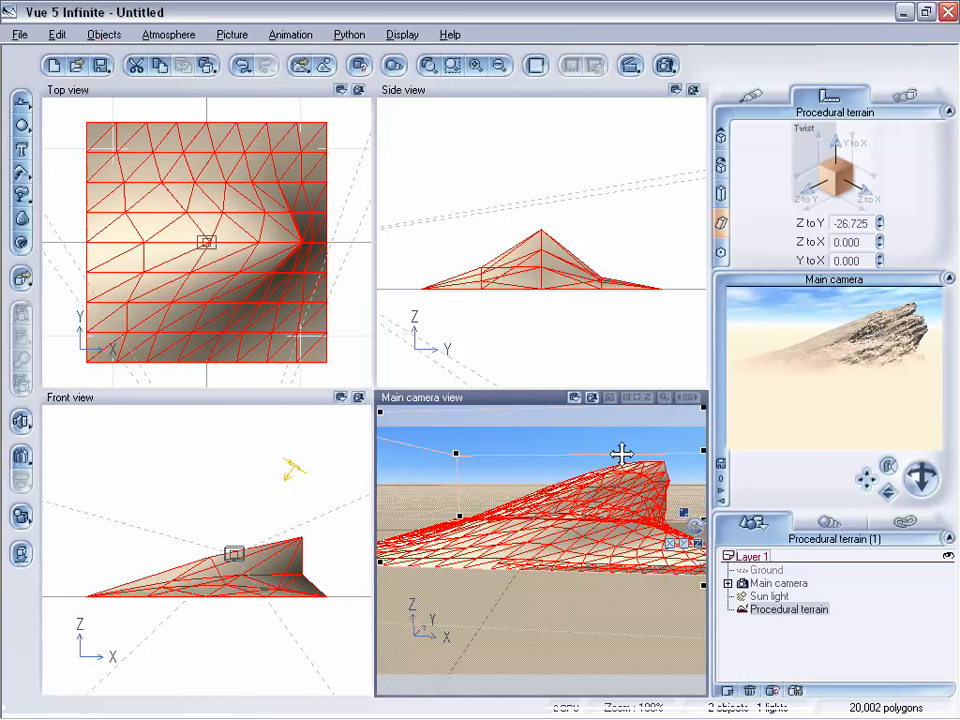
drag(866, 480, 866, 481)
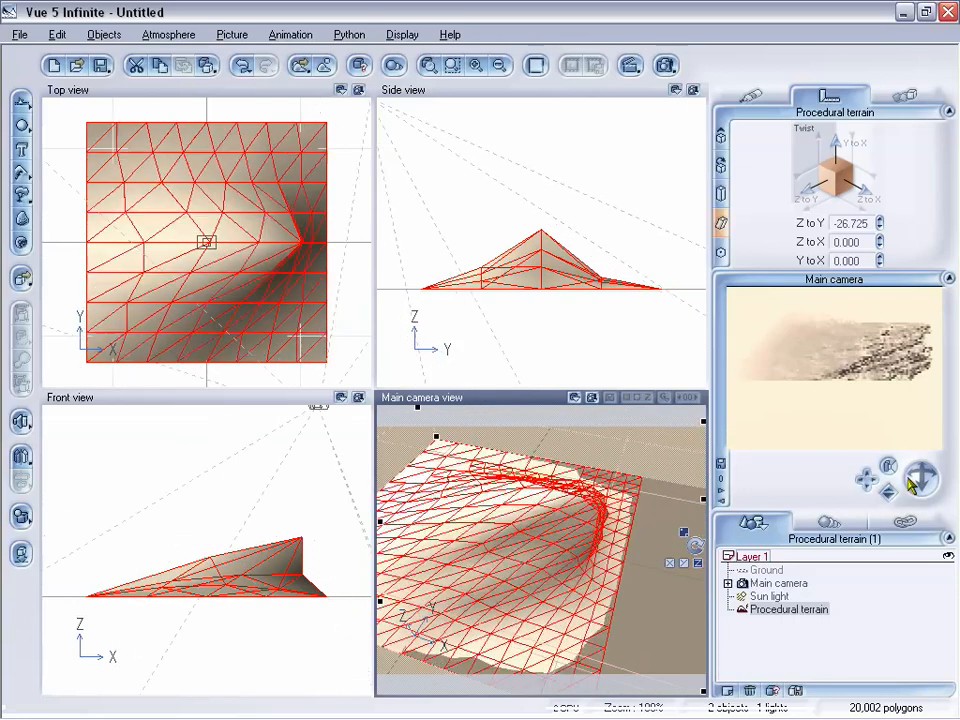
right_click(892, 446)
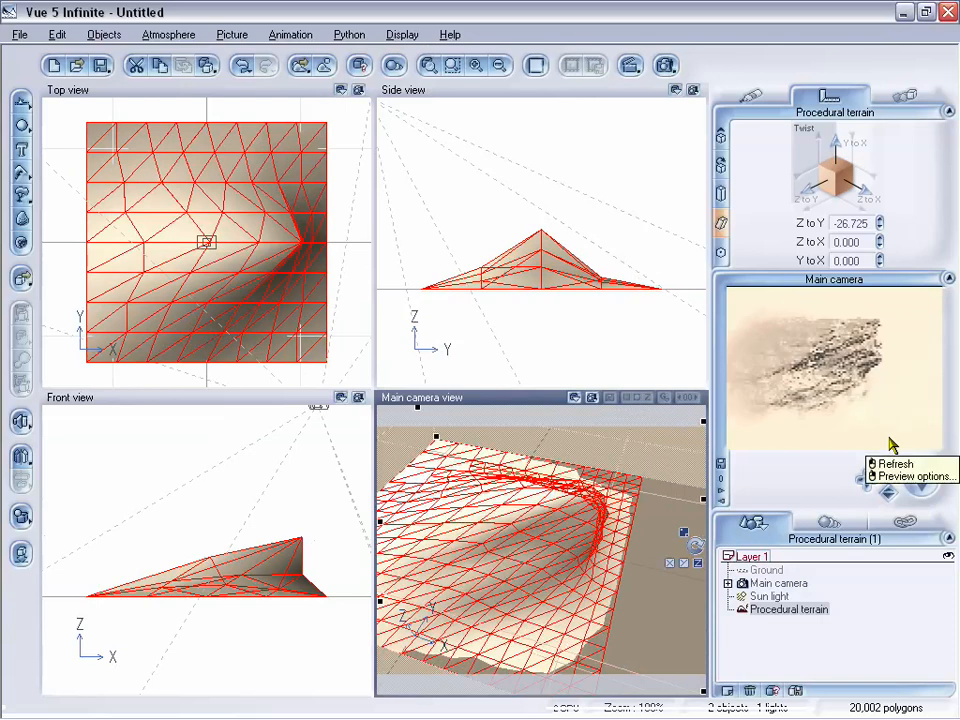
click(566, 536)
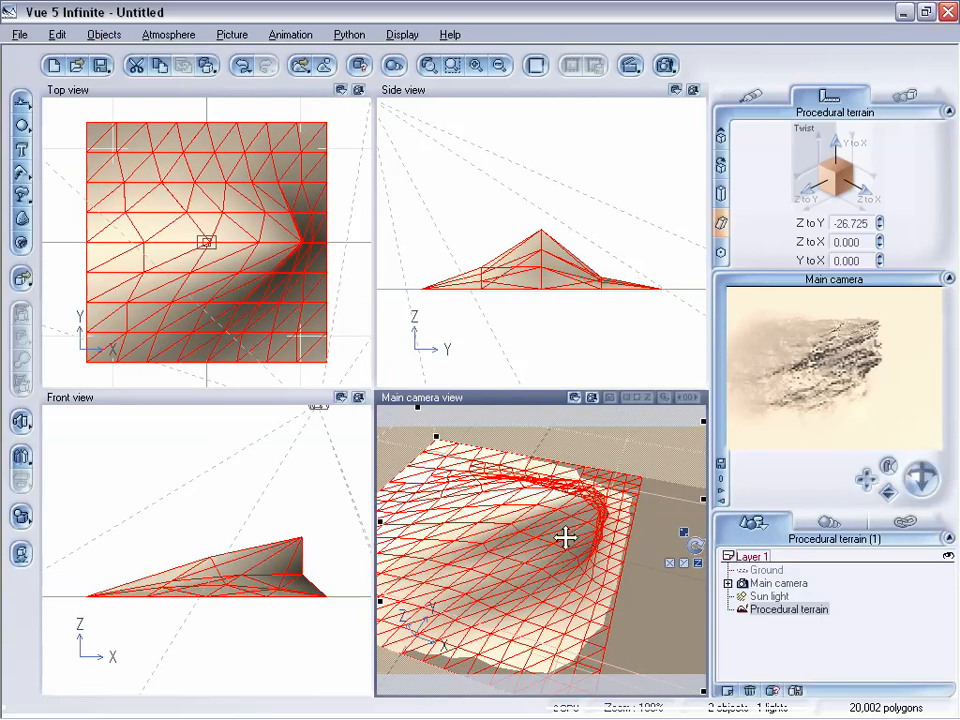
Step: Review the terrain's altitude map in the Terrain Editor, close it, and view the cliff from lower and higher angles
double_click(566, 536)
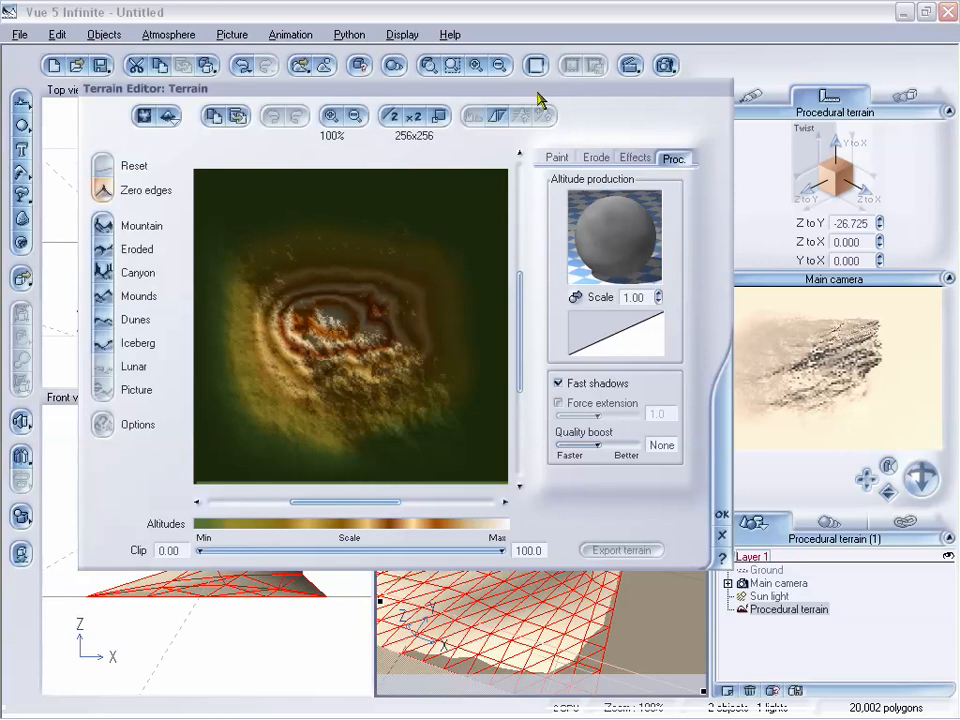
drag(514, 94, 551, 92)
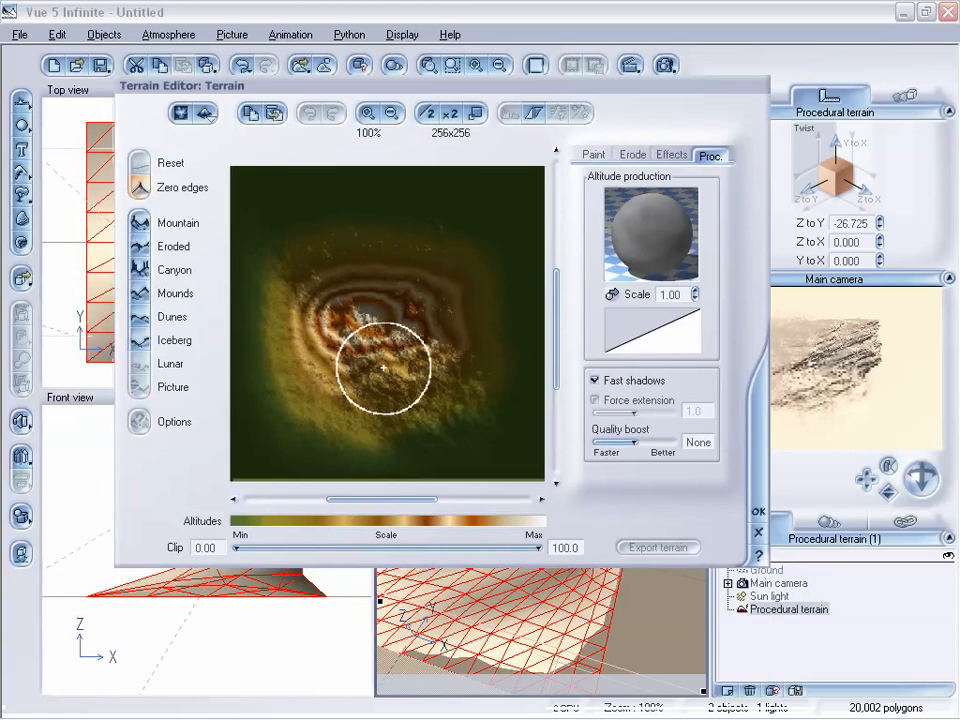
click(758, 511)
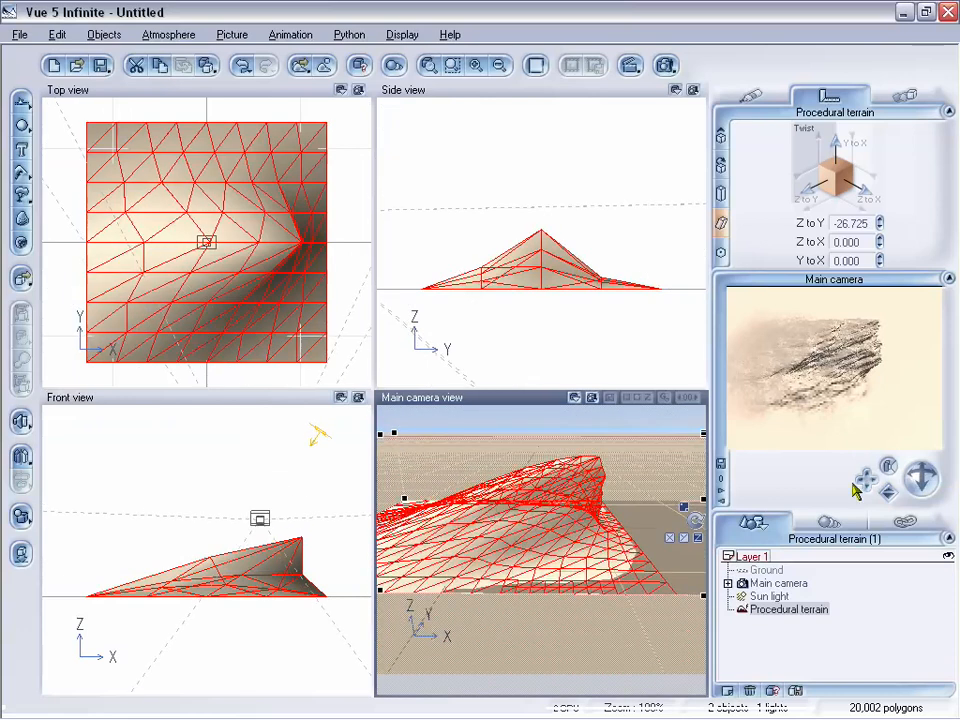
drag(862, 478, 740, 470)
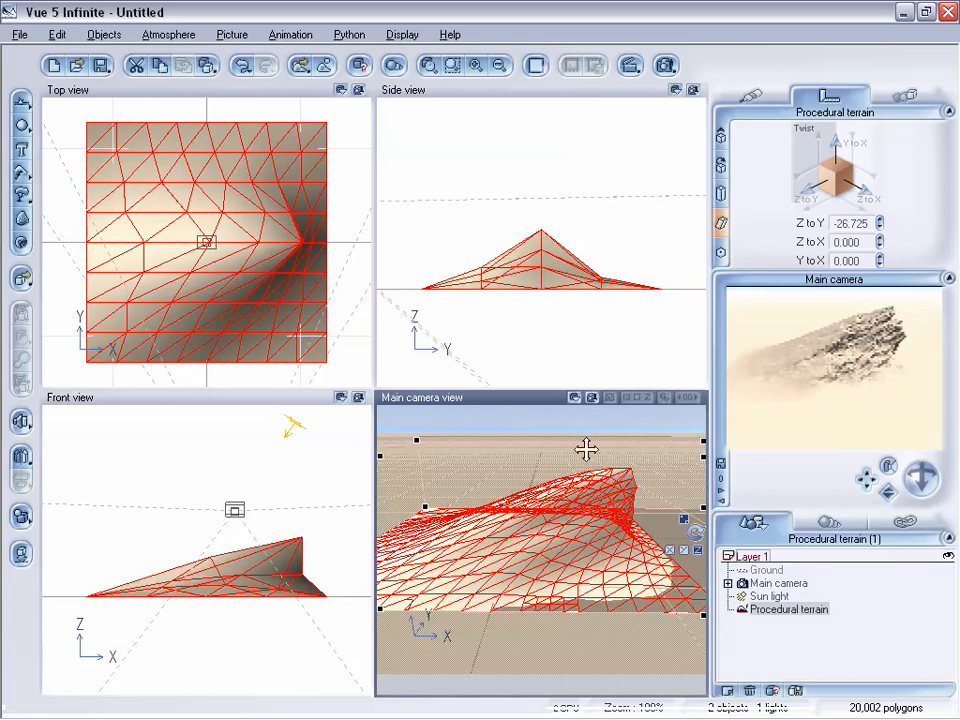
drag(925, 478, 917, 485)
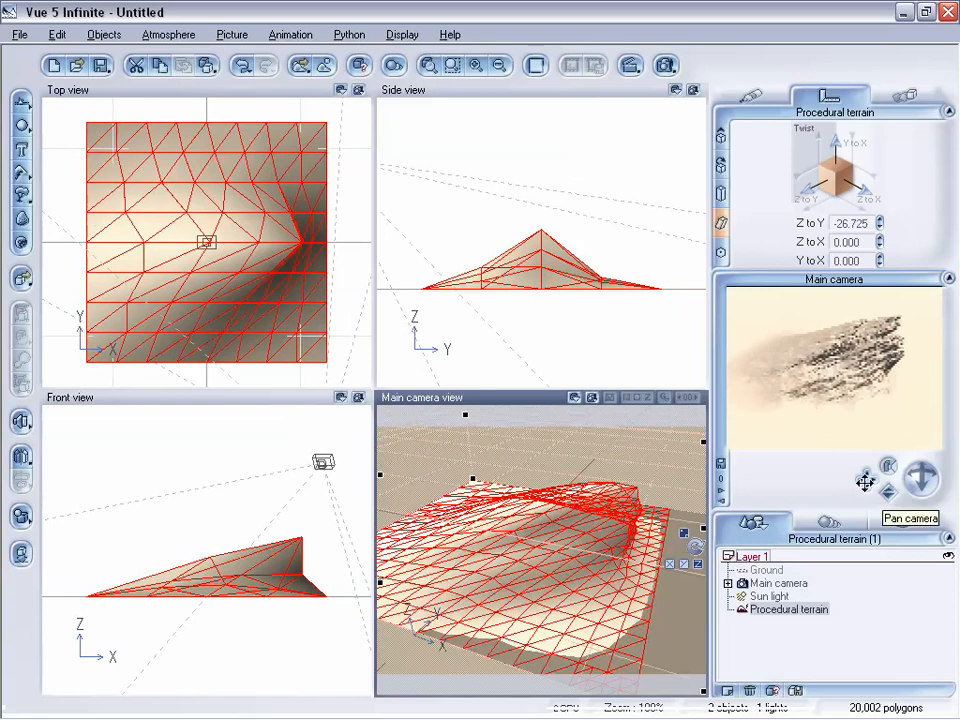
drag(868, 482, 866, 476)
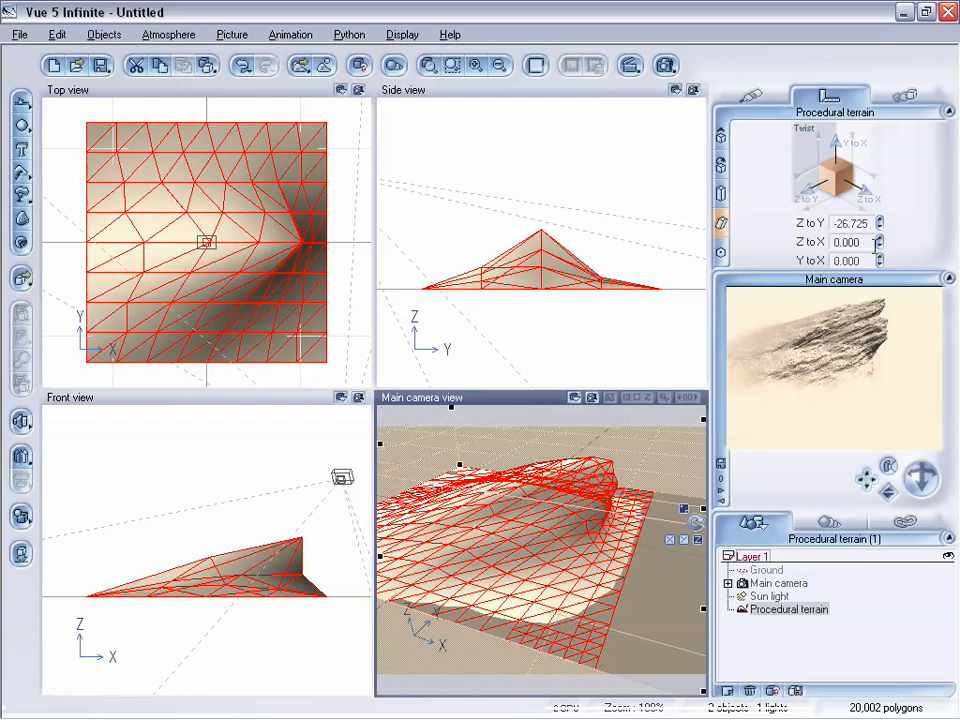
Step: Change the terrain's Z to Y twist to 7.594 and examine the deformed shape from low and high camera angles
mouse_move(880, 223)
mouse_down()
mouse_move(880, 108)
mouse_move(880, 216)
mouse_up()
mouse_move(879, 223)
mouse_down()
mouse_move(879, 168)
mouse_move(879, 225)
mouse_up()
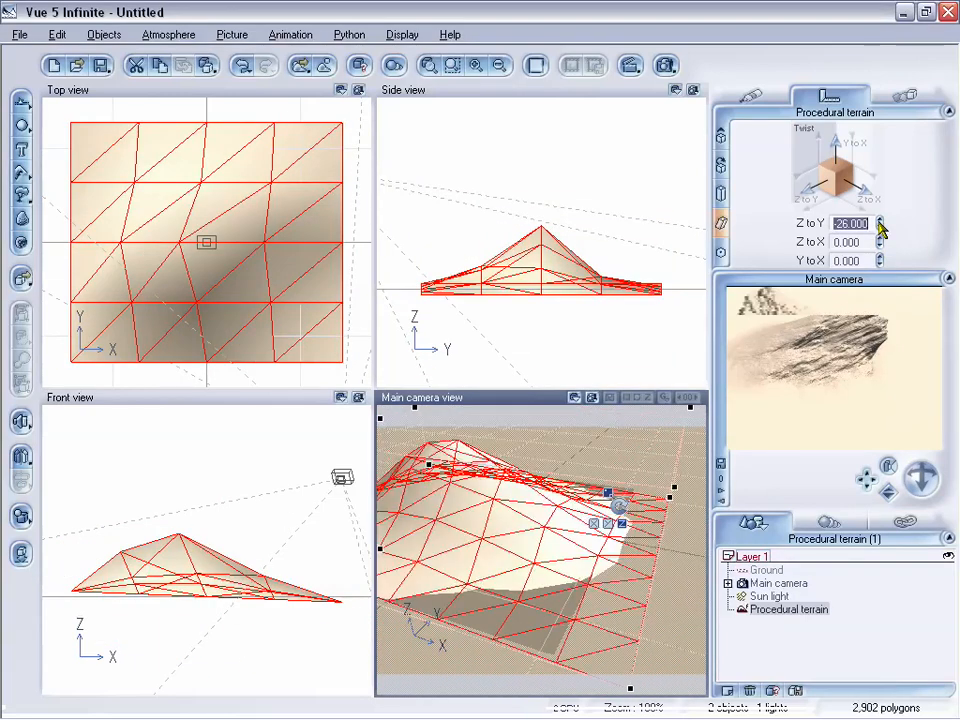
key(ctrl+z)
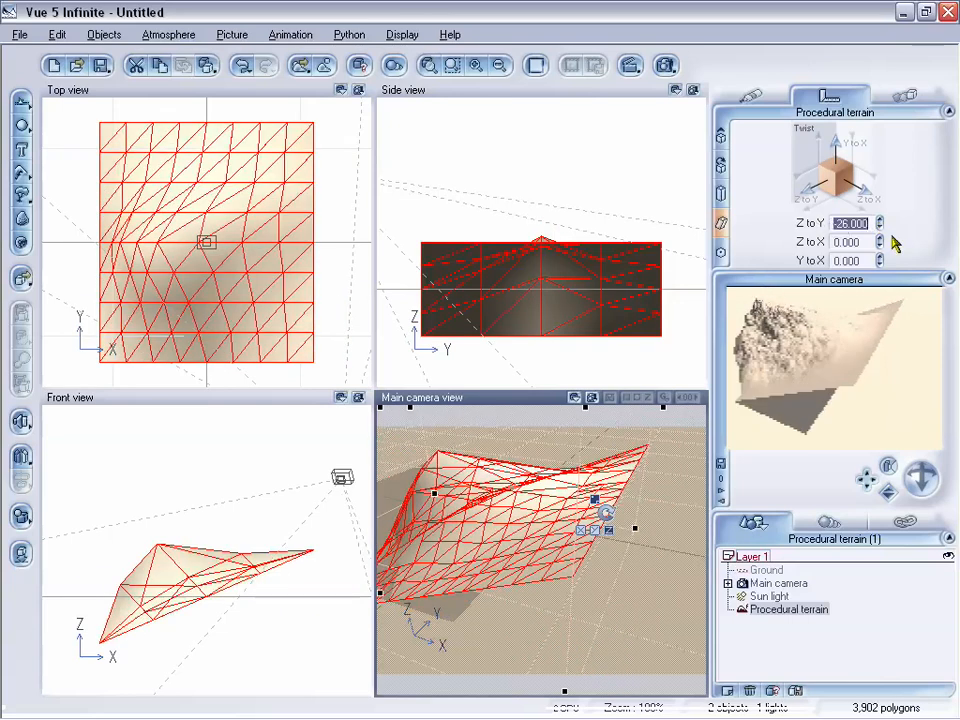
drag(915, 481, 923, 476)
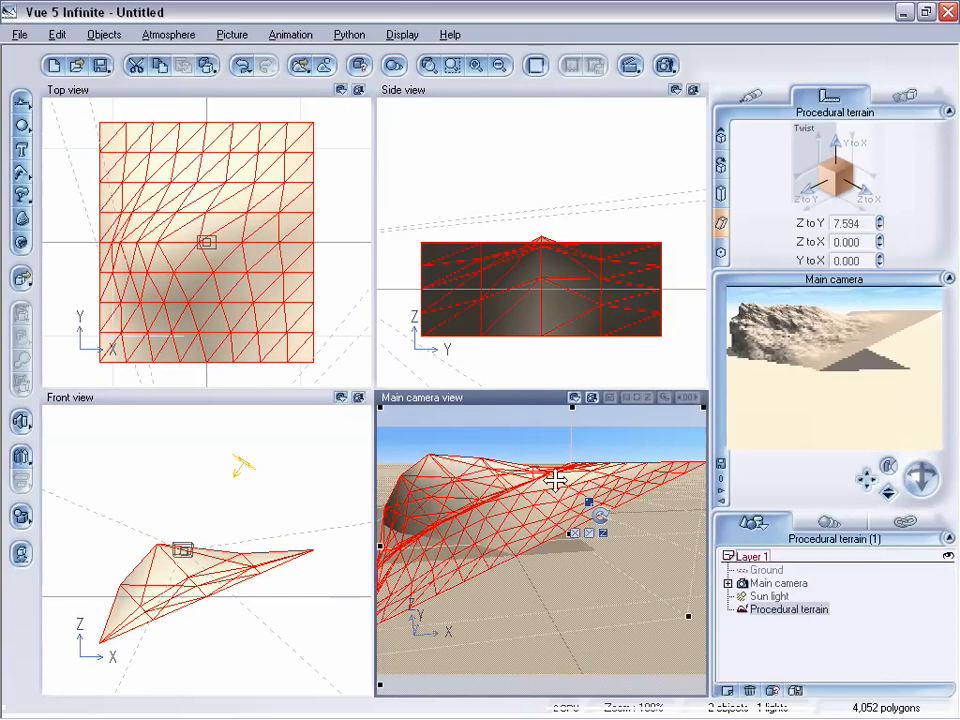
drag(914, 476, 917, 475)
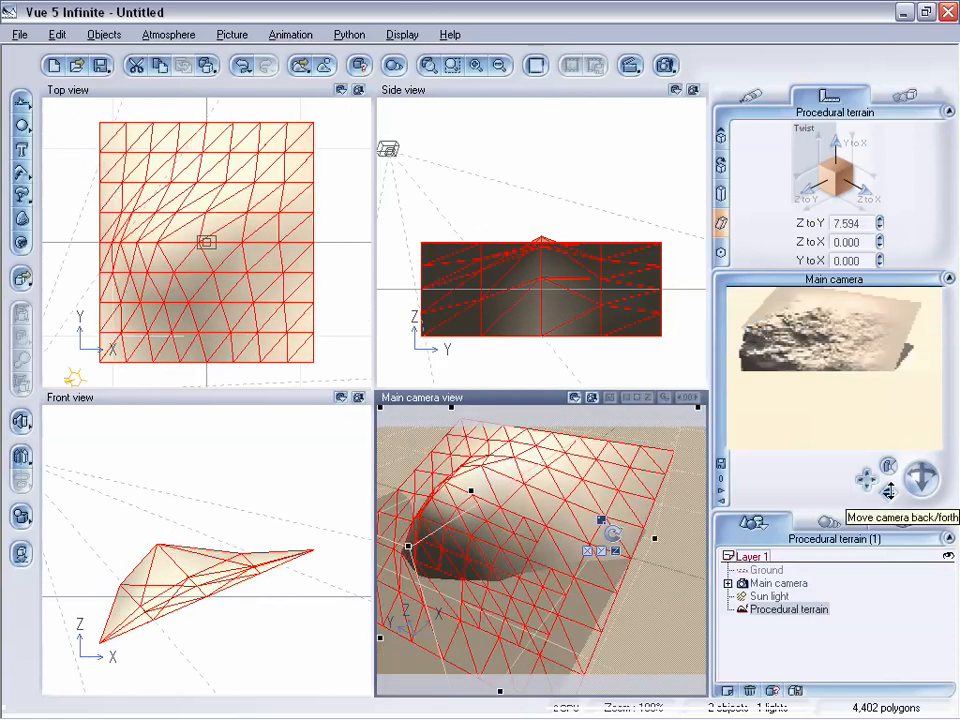
mouse_move(890, 490)
mouse_down()
mouse_move(890, 499)
mouse_move(890, 490)
mouse_up()
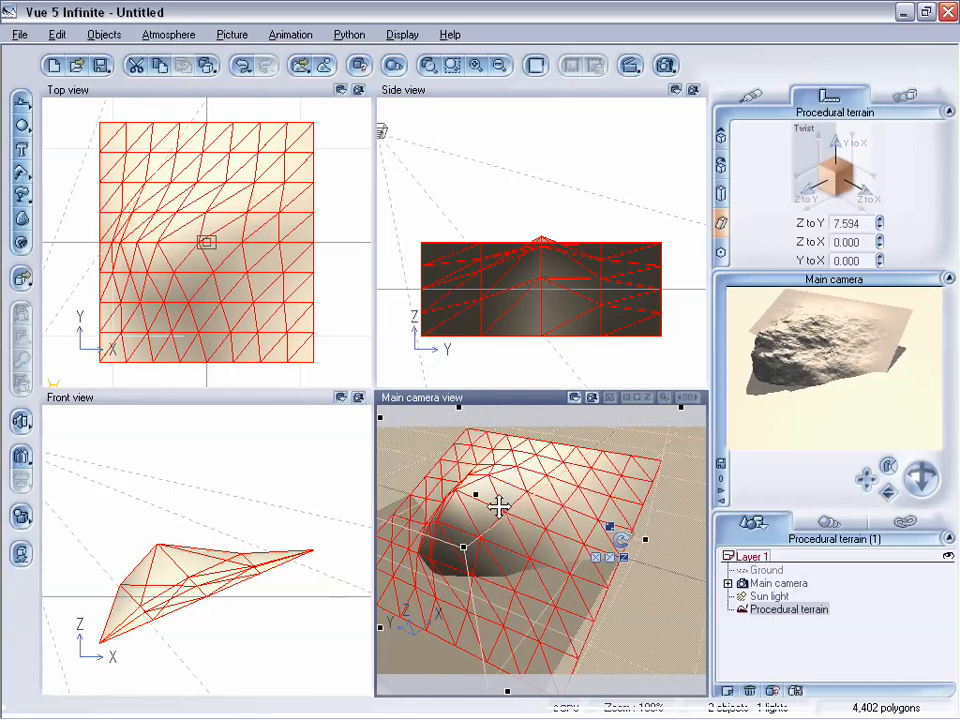
Step: Replace the twisted terrain with a new procedural terrain and open it in the Terrain Editor
key(Delete)
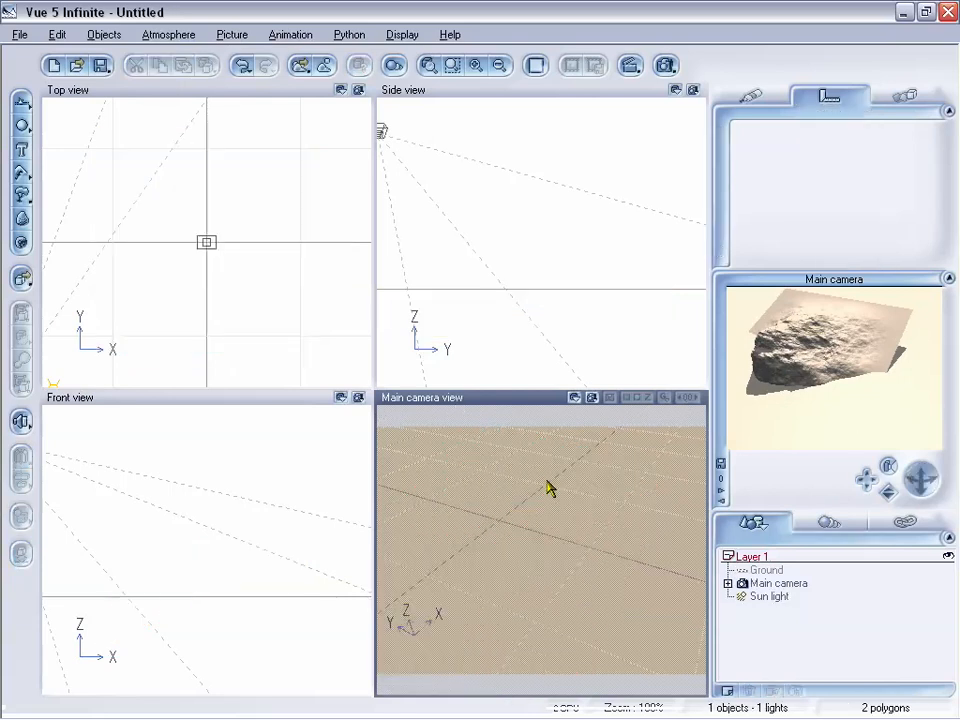
drag(920, 481, 866, 477)
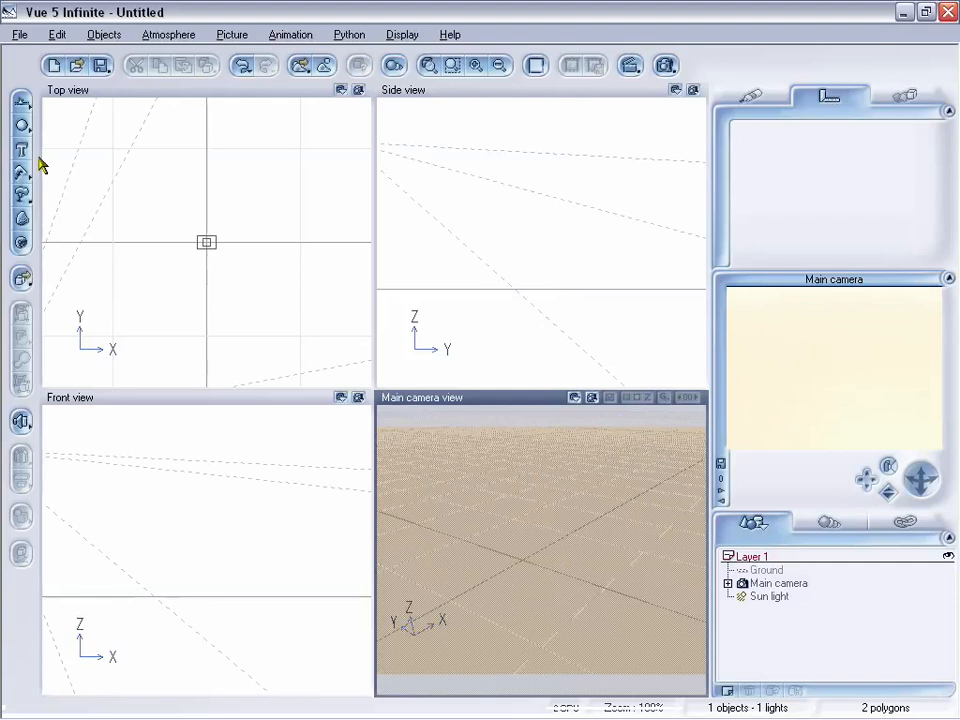
click(30, 170)
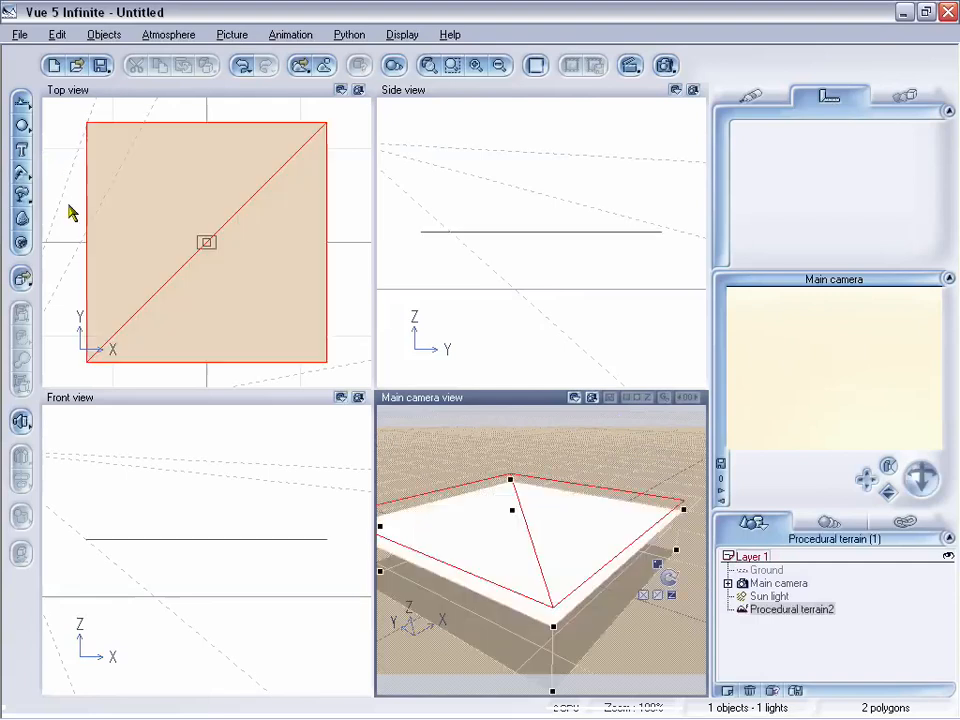
double_click(553, 540)
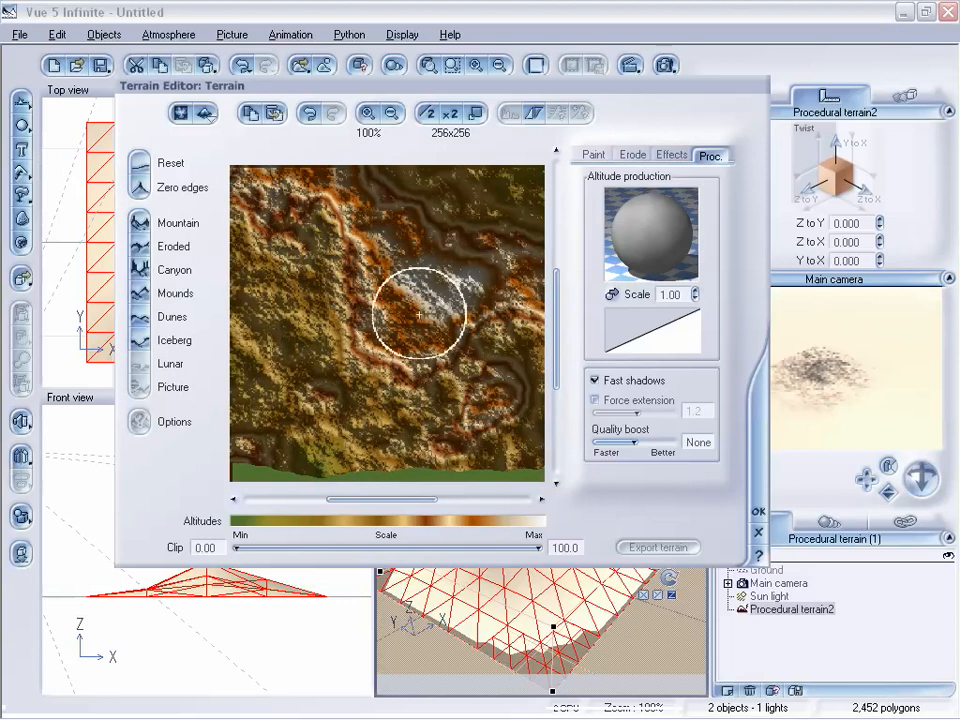
Step: Set the altitude function's scale to 0.5, inspect the terrain in the editor's 3D view and accept the change
drag(661, 86, 647, 86)
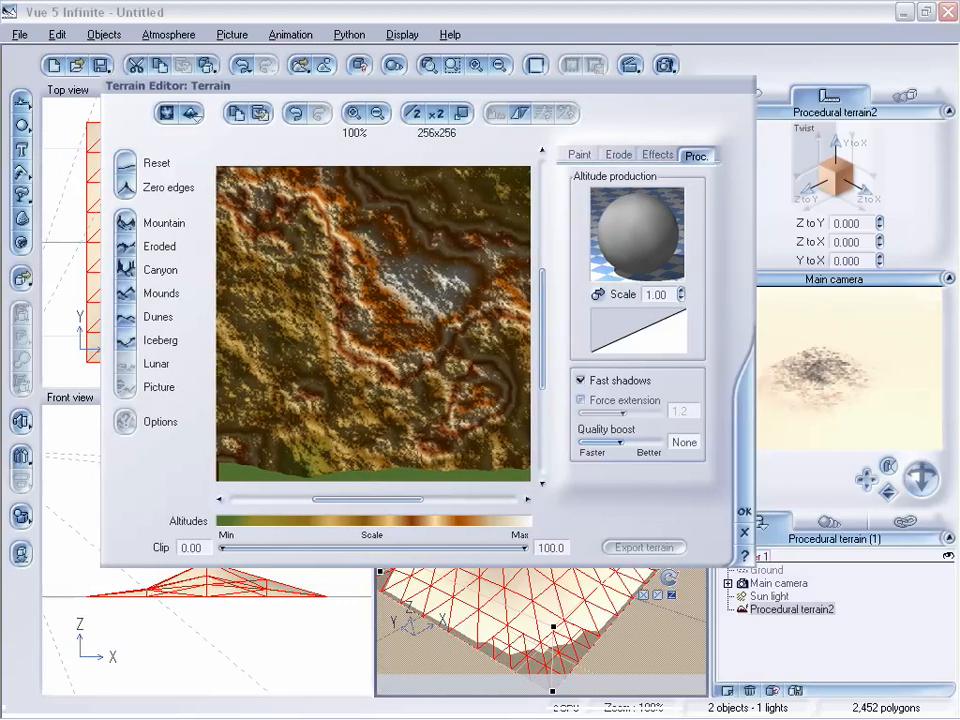
click(174, 114)
drag(405, 340, 392, 321)
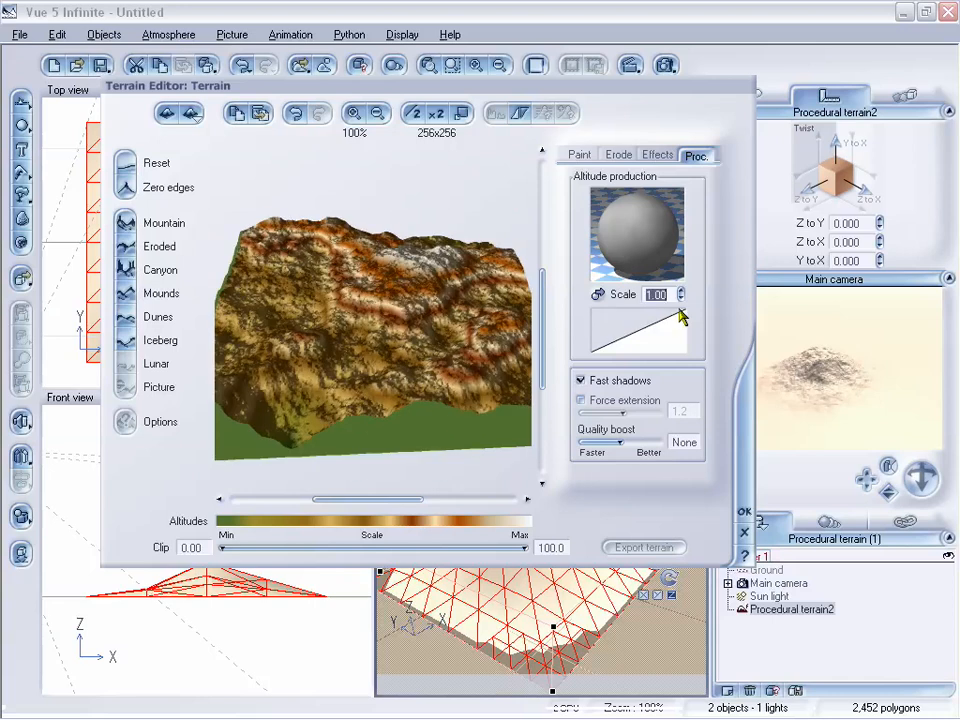
text(.5)
key(Return)
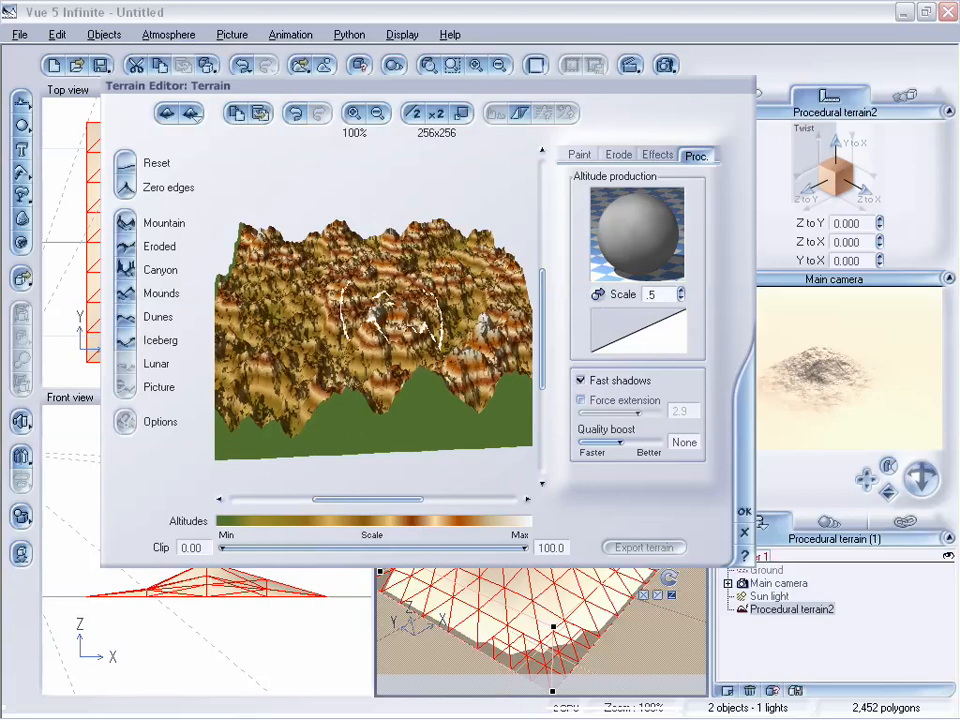
drag(390, 314, 553, 396)
click(745, 514)
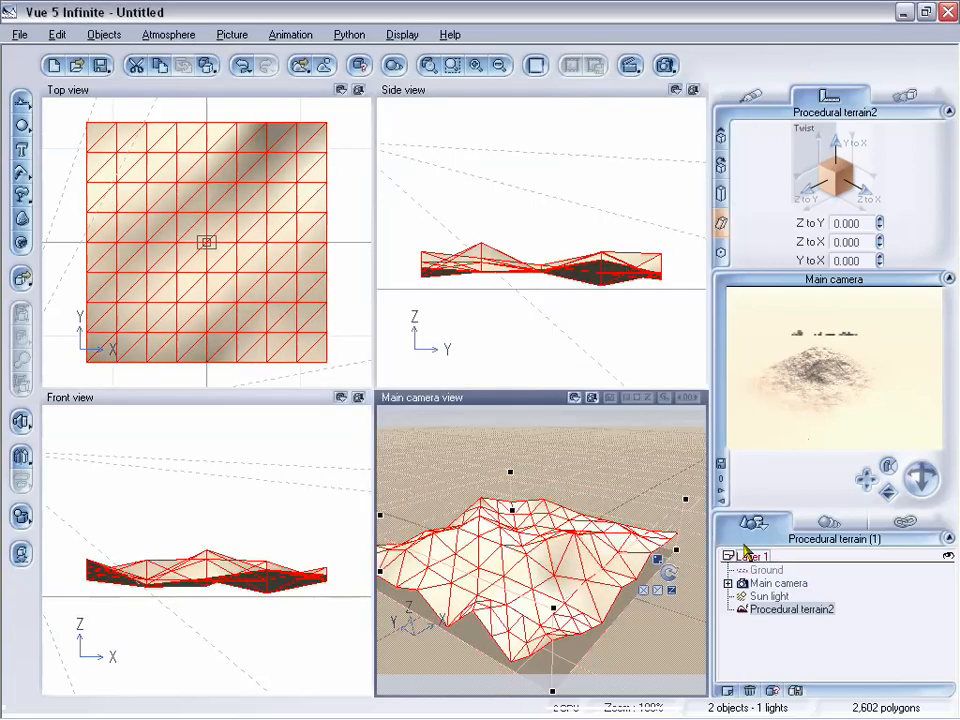
Step: Twist the terrain Z to X by 24.239 and examine the slanted rock from low, close and high camera angles
drag(918, 477, 865, 115)
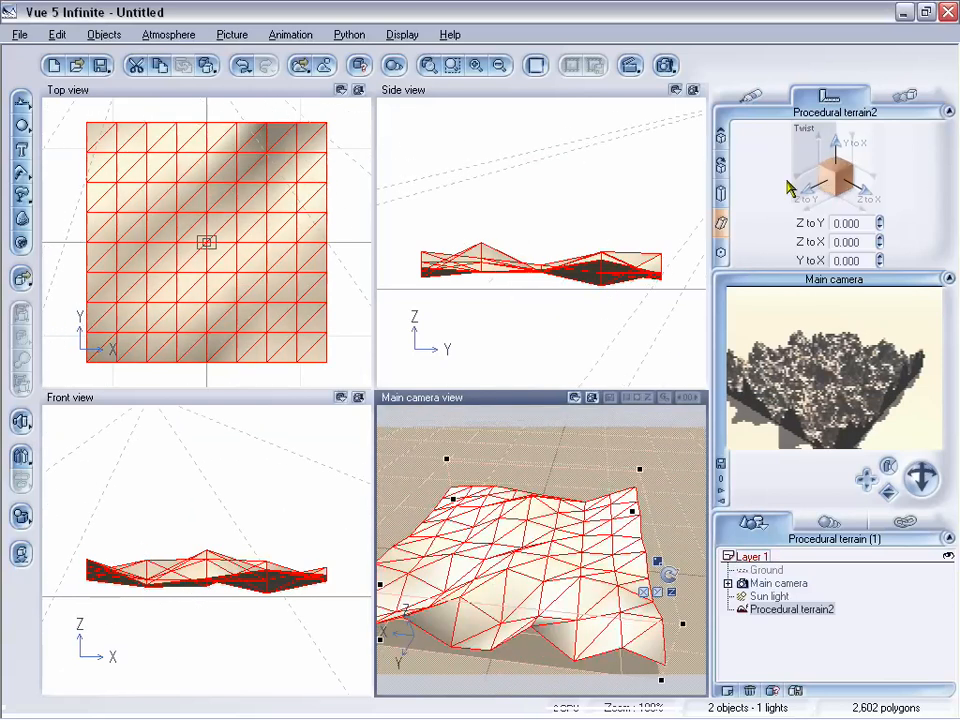
drag(858, 189, 879, 190)
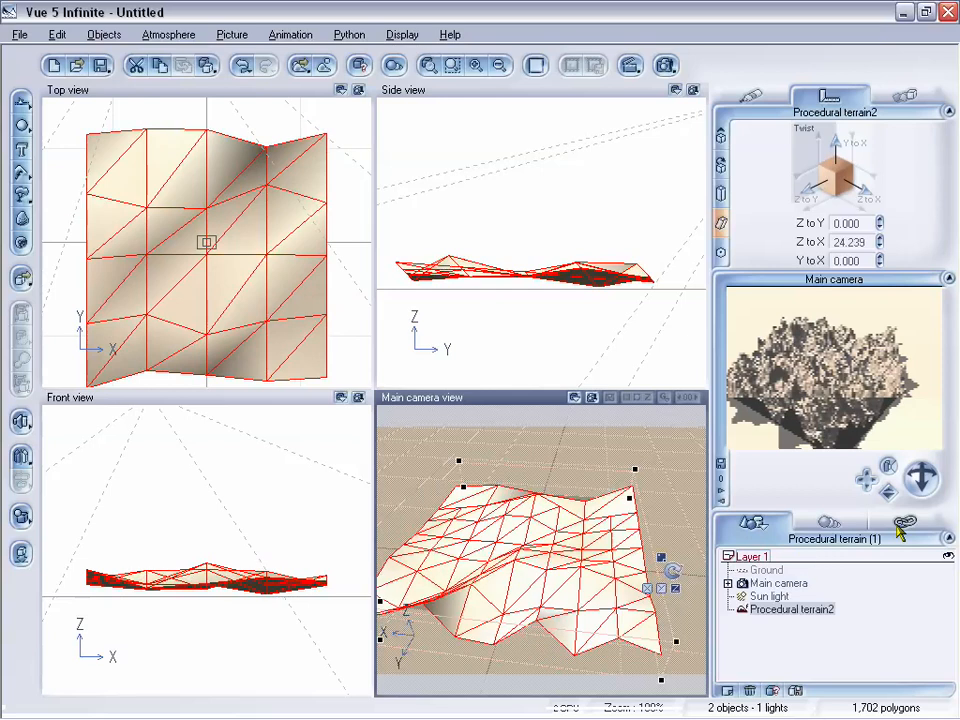
mouse_move(921, 478)
mouse_down()
mouse_move(910, 470)
mouse_move(928, 491)
mouse_up()
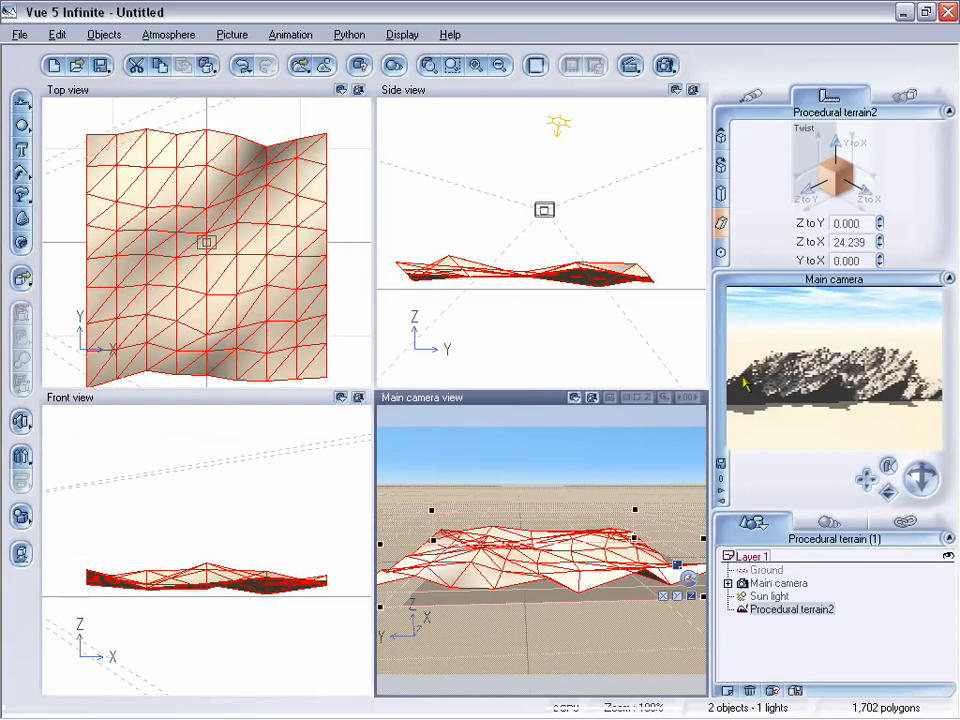
drag(888, 492, 888, 470)
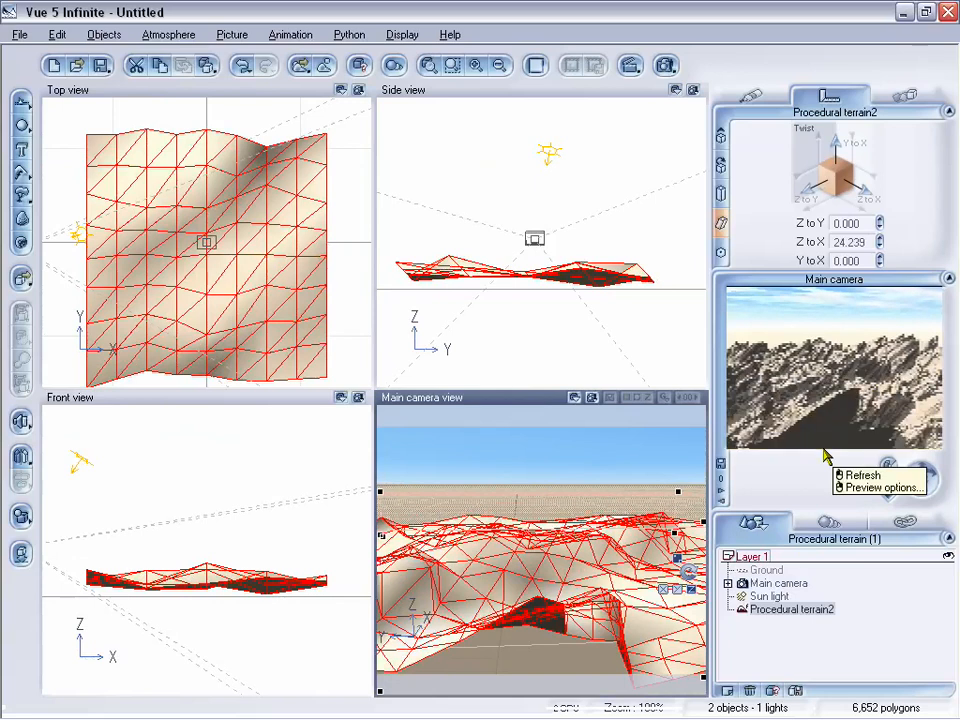
drag(922, 472, 889, 490)
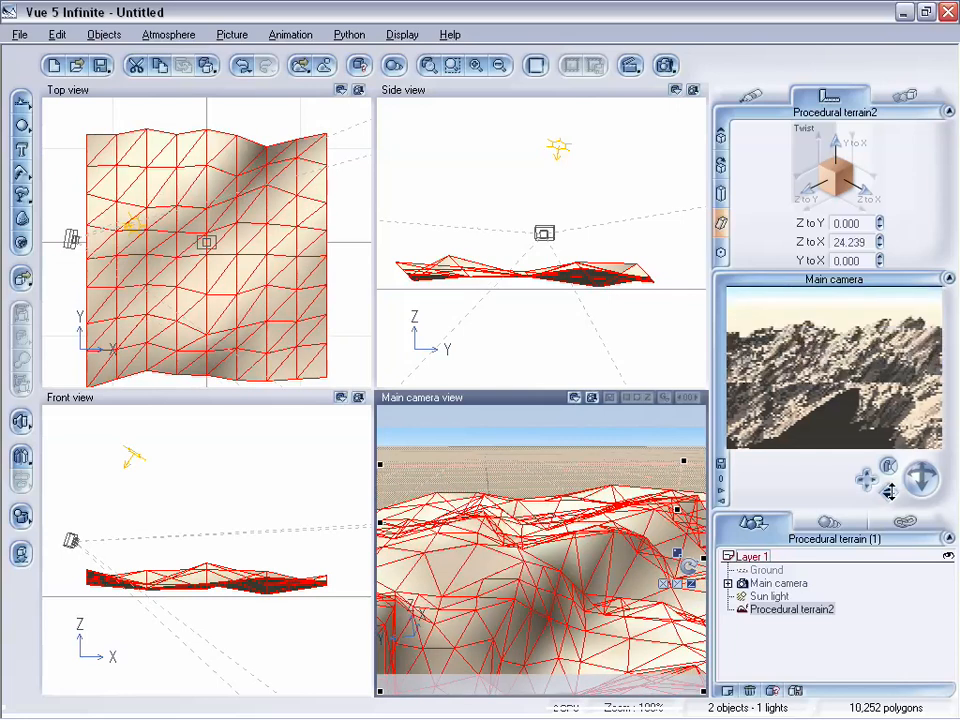
drag(922, 476, 865, 480)
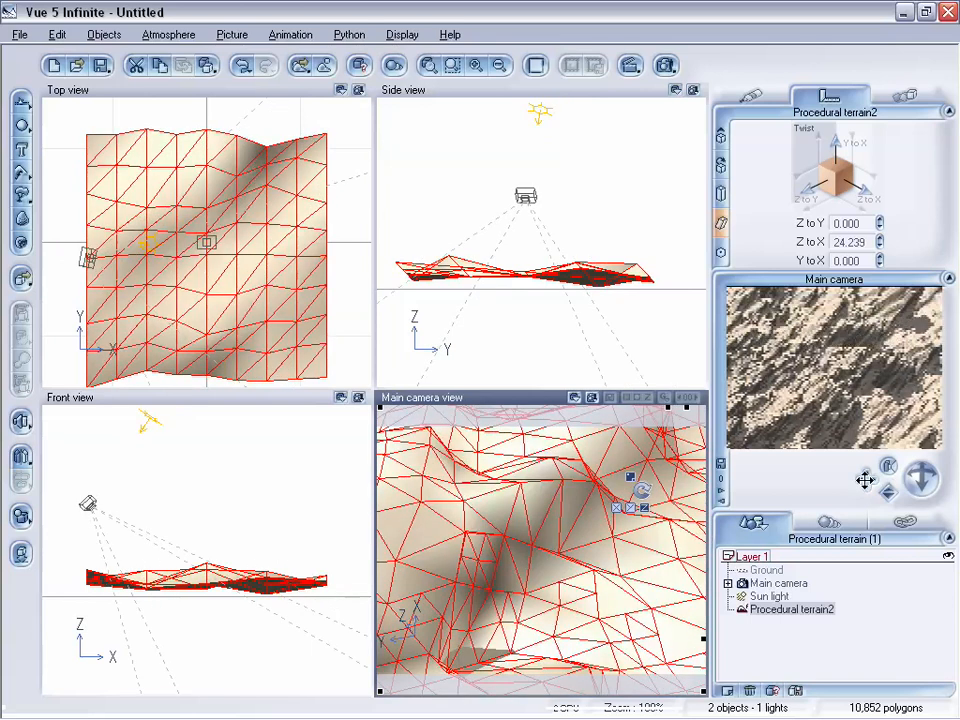
Step: Set the Z wavelength of the terrain's Simple Fractal altitude function to 0.20 and accept the function and terrain edits
double_click(574, 491)
right_click(640, 219)
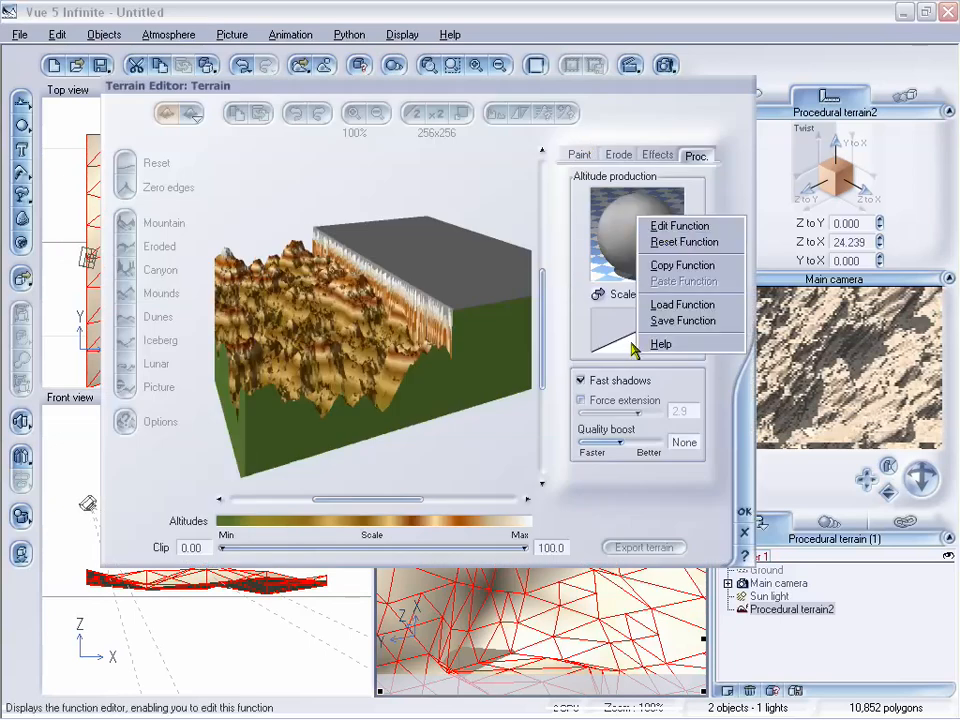
key(e)
click(343, 392)
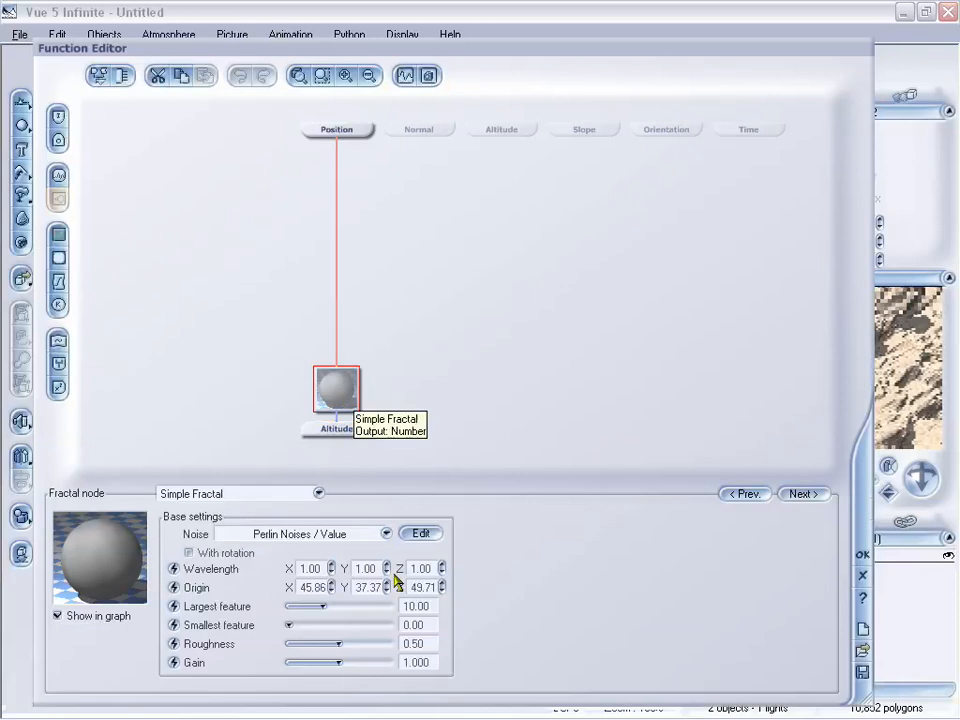
click(441, 572)
click(441, 572)
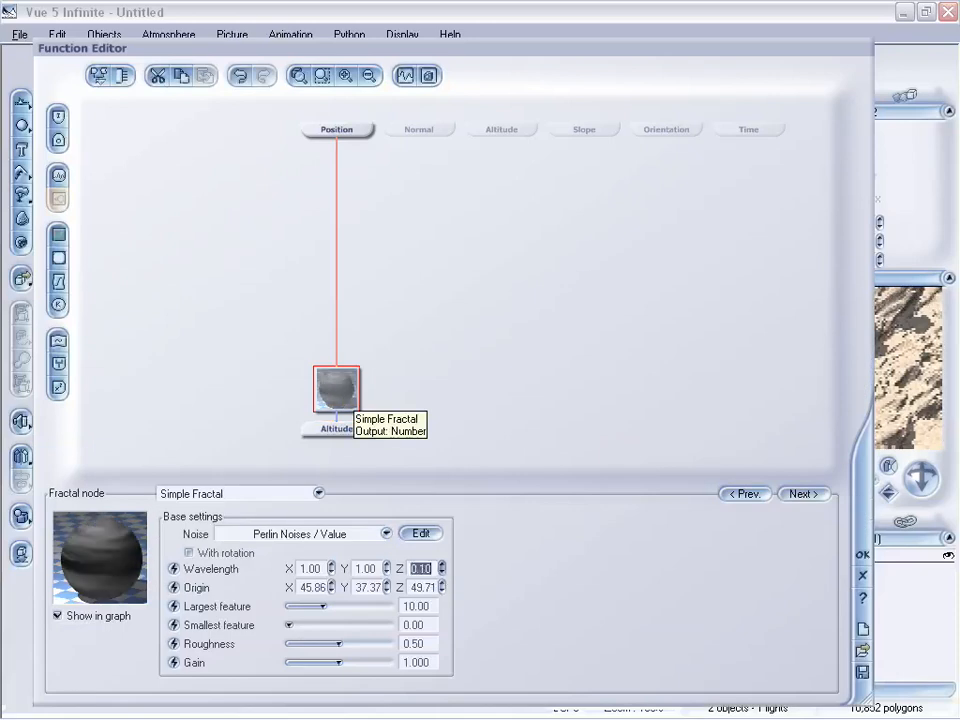
click(441, 566)
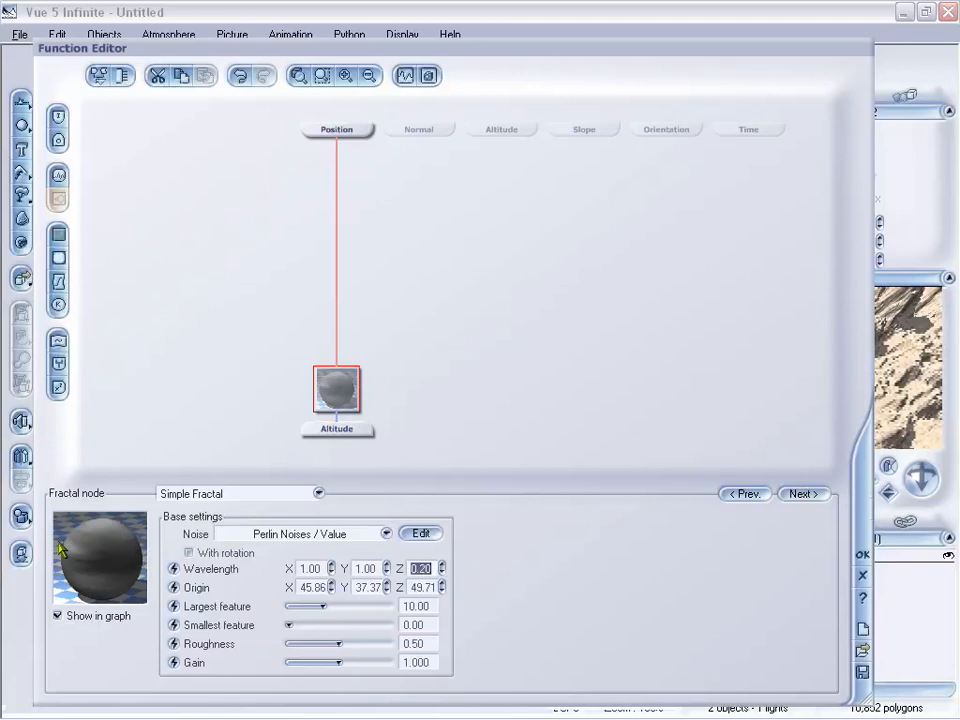
click(862, 556)
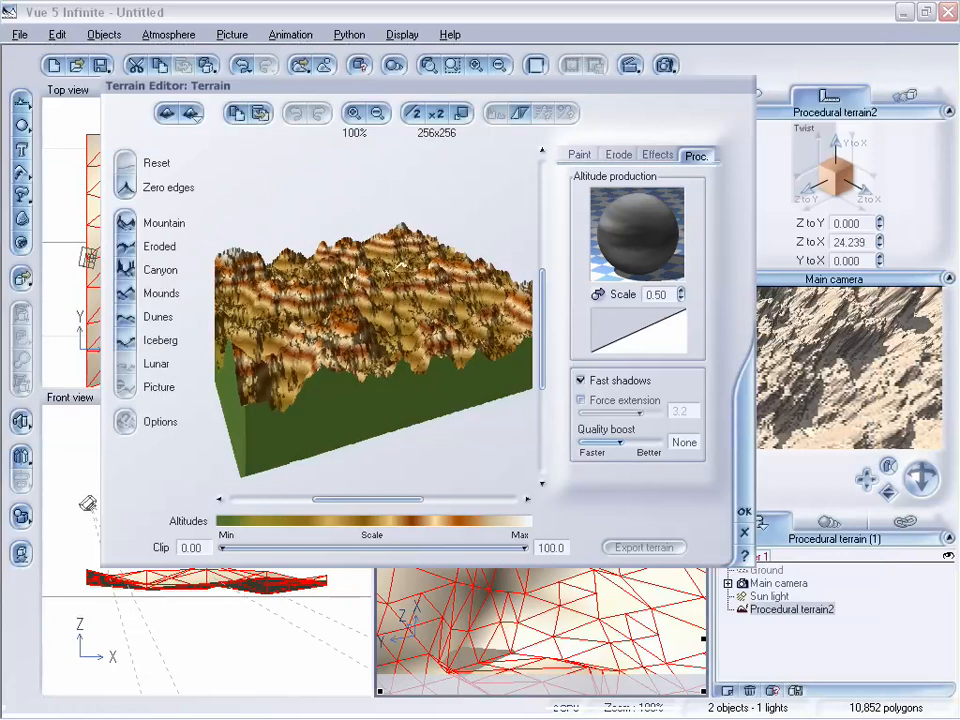
mouse_move(410, 285)
mouse_down()
mouse_move(386, 321)
mouse_move(411, 288)
mouse_move(410, 330)
mouse_move(422, 313)
mouse_move(413, 292)
mouse_up()
click(745, 512)
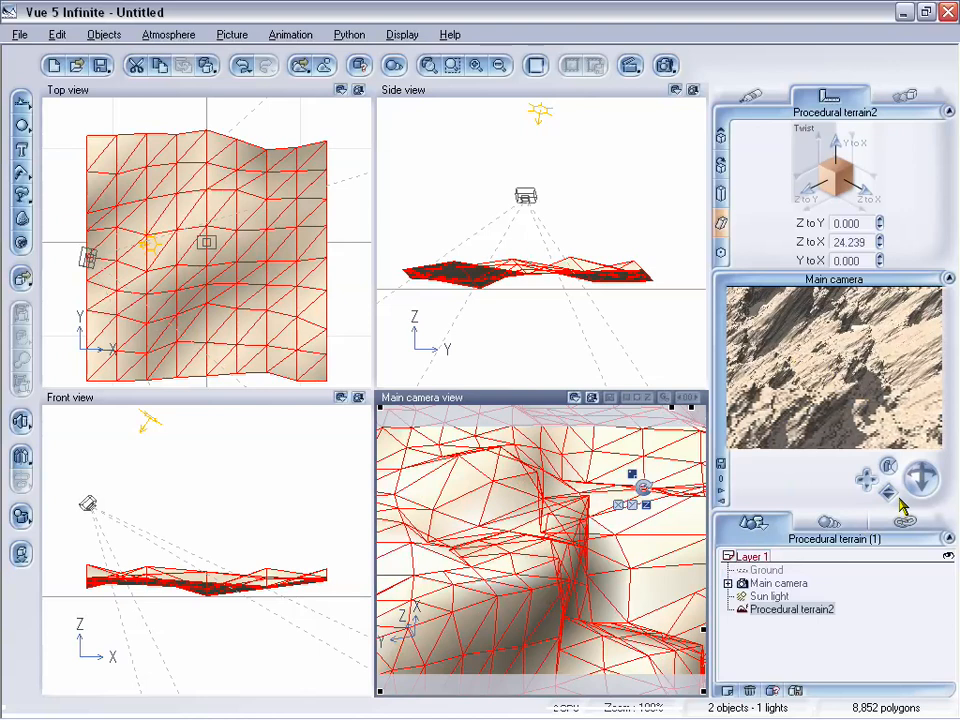
Step: Examine the twisted terrain's rock layers by orbiting the camera from different sides, close up and from above
drag(890, 488, 885, 494)
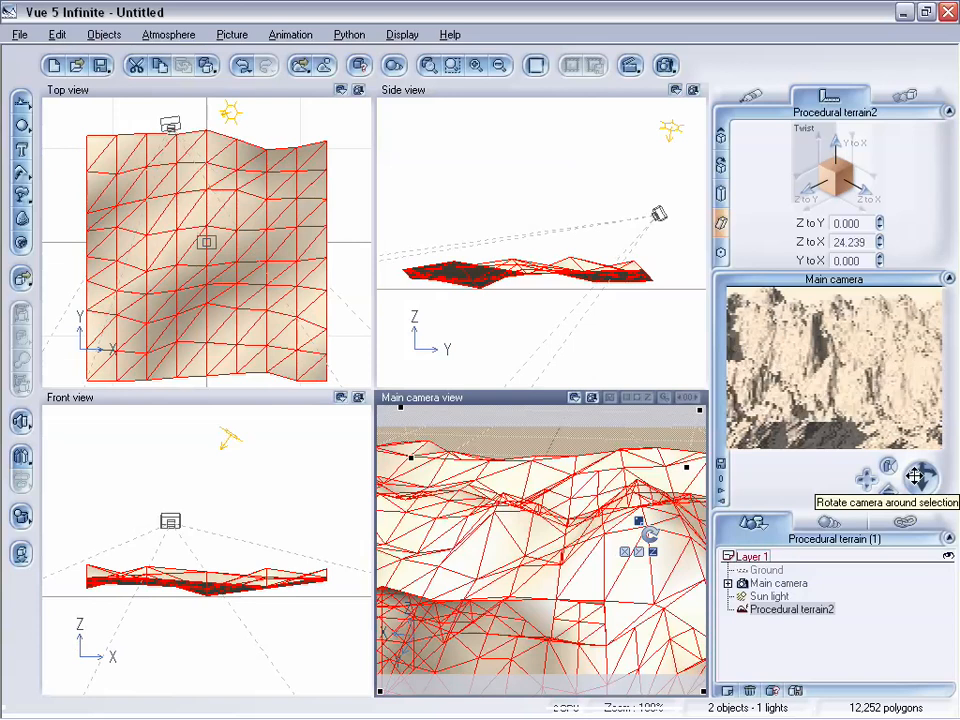
drag(915, 477, 912, 472)
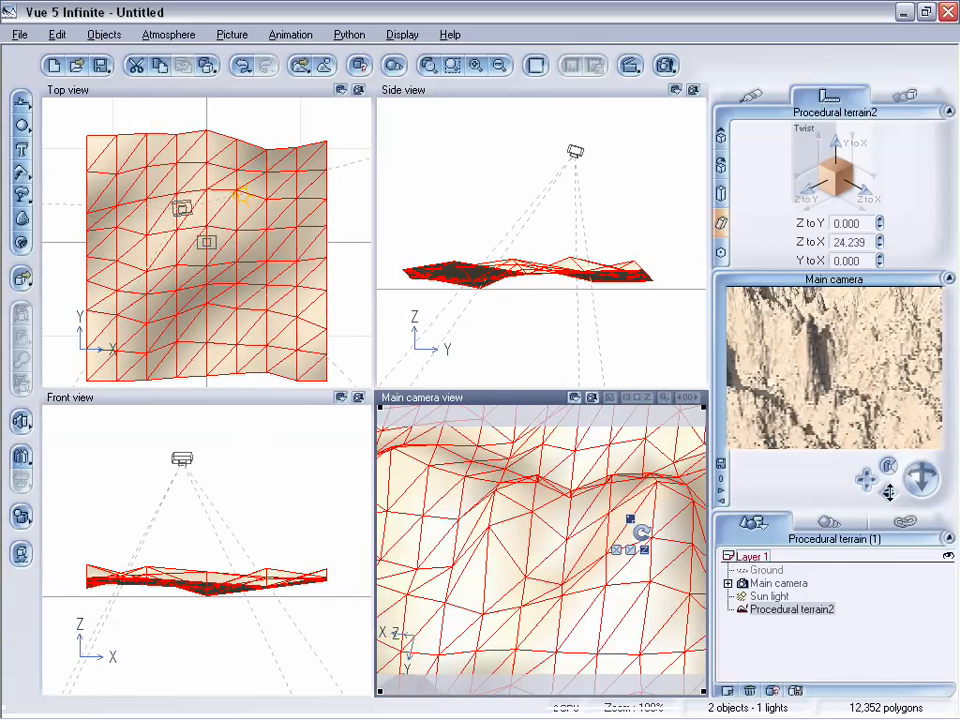
drag(888, 491, 922, 476)
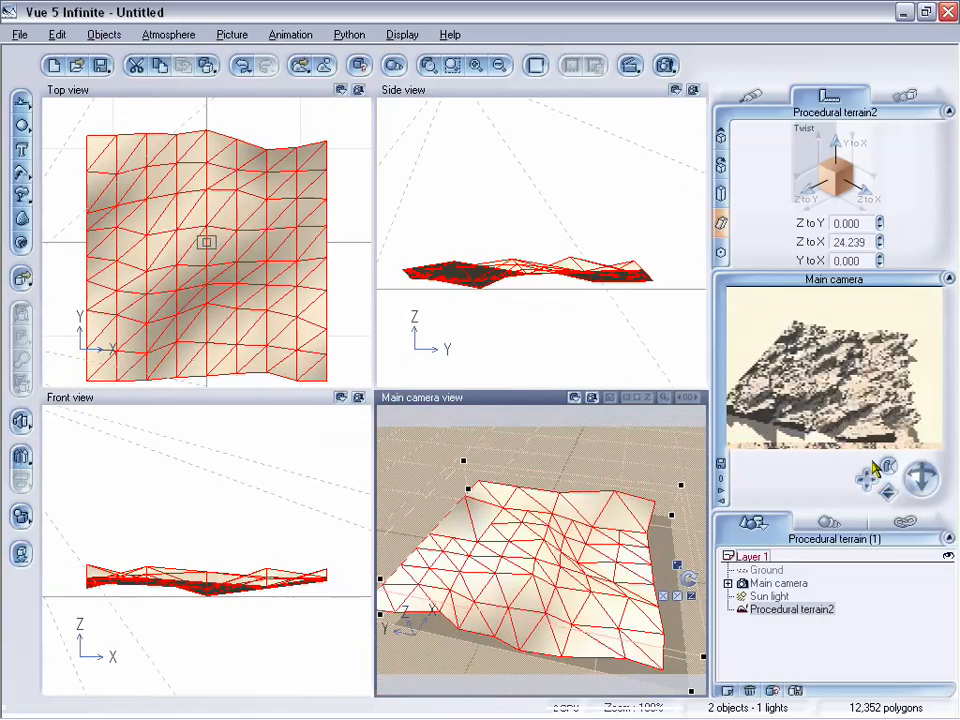
drag(866, 479, 887, 485)
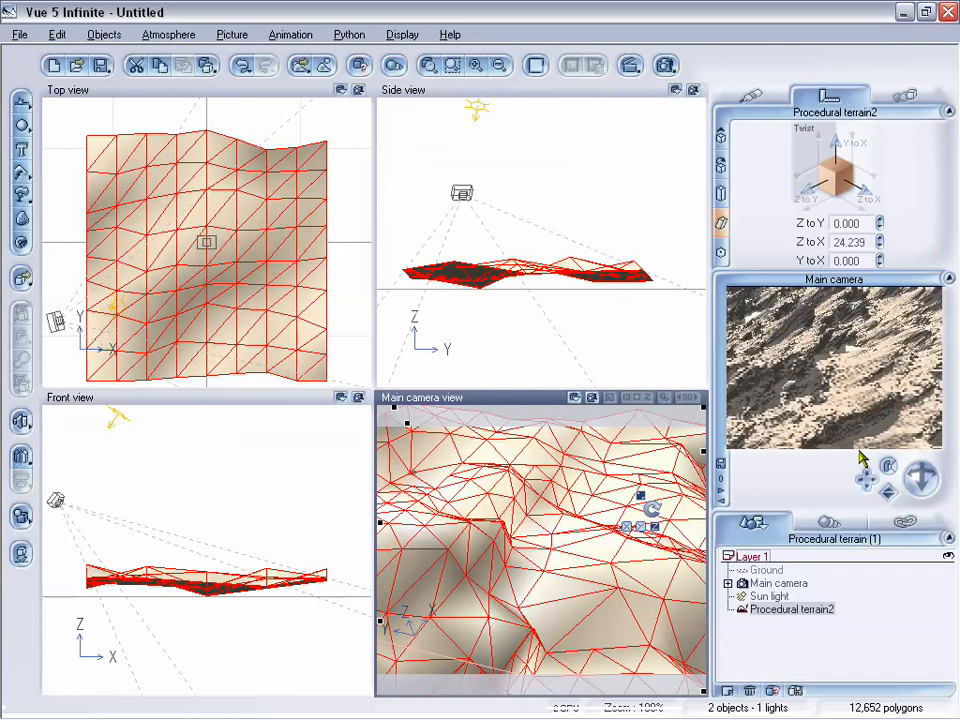
drag(907, 489, 897, 493)
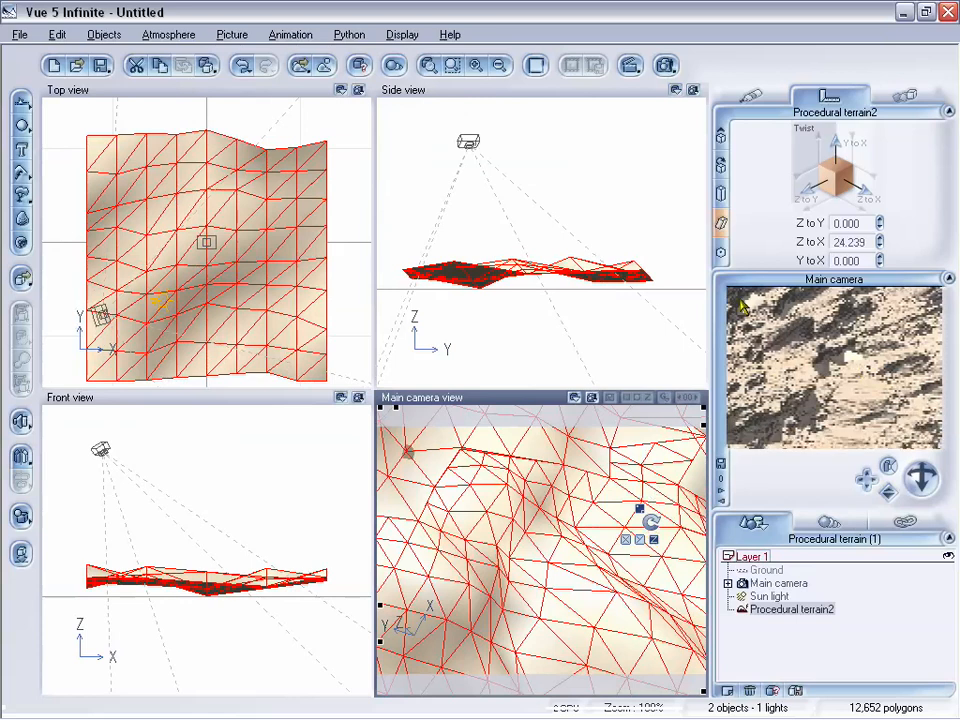
Step: Delete the ground plane, pull the camera back from the terrain and refresh the camera preview
click(767, 571)
key(Delete)
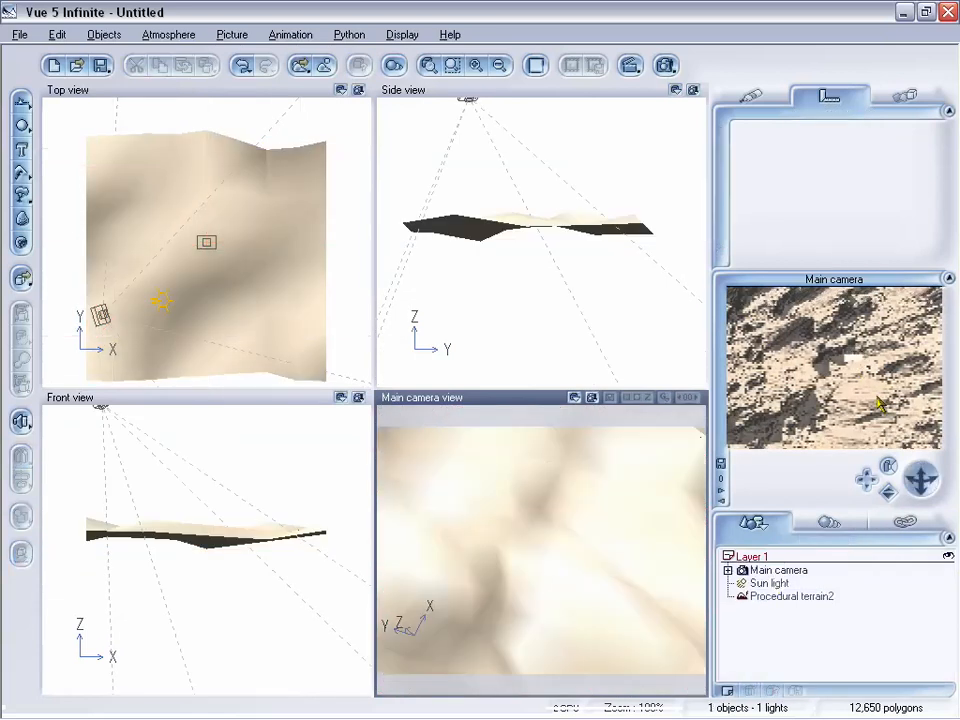
drag(893, 494, 888, 503)
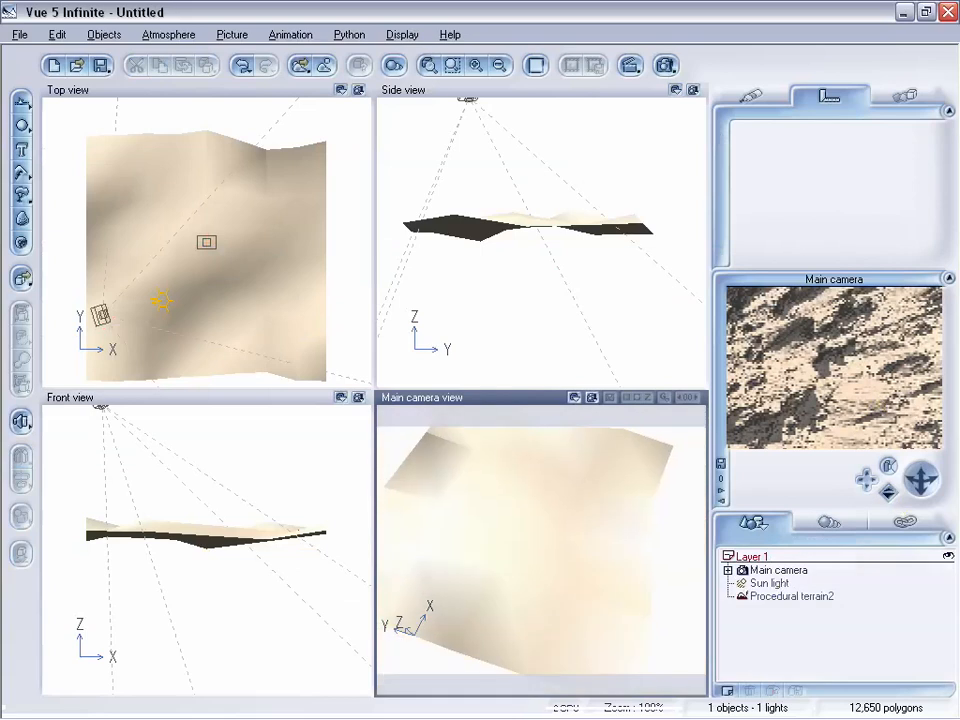
right_click(851, 366)
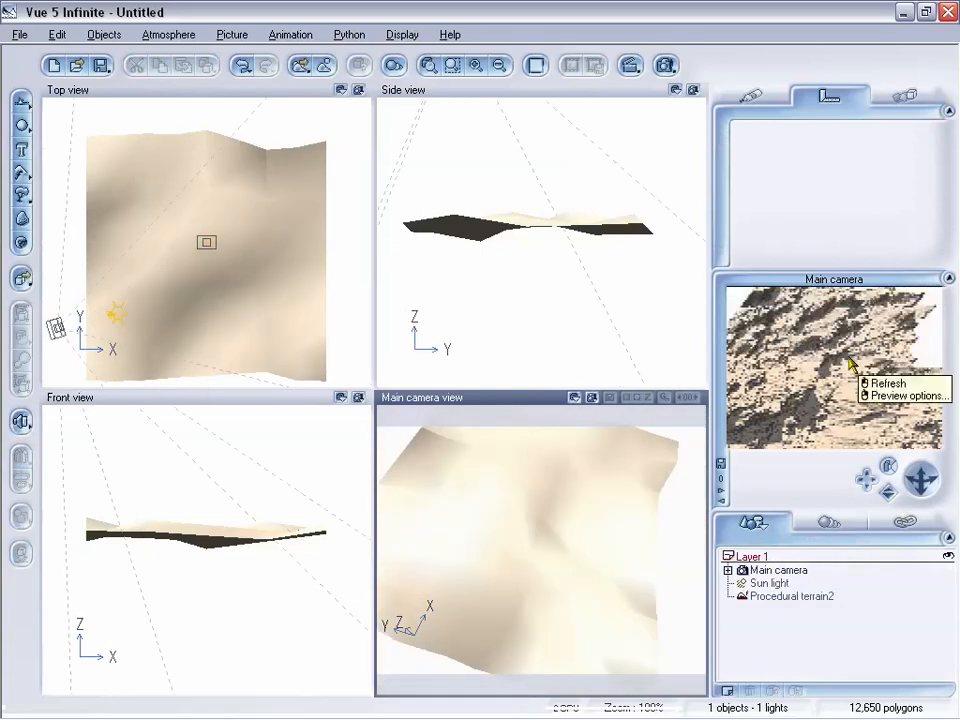
click(872, 381)
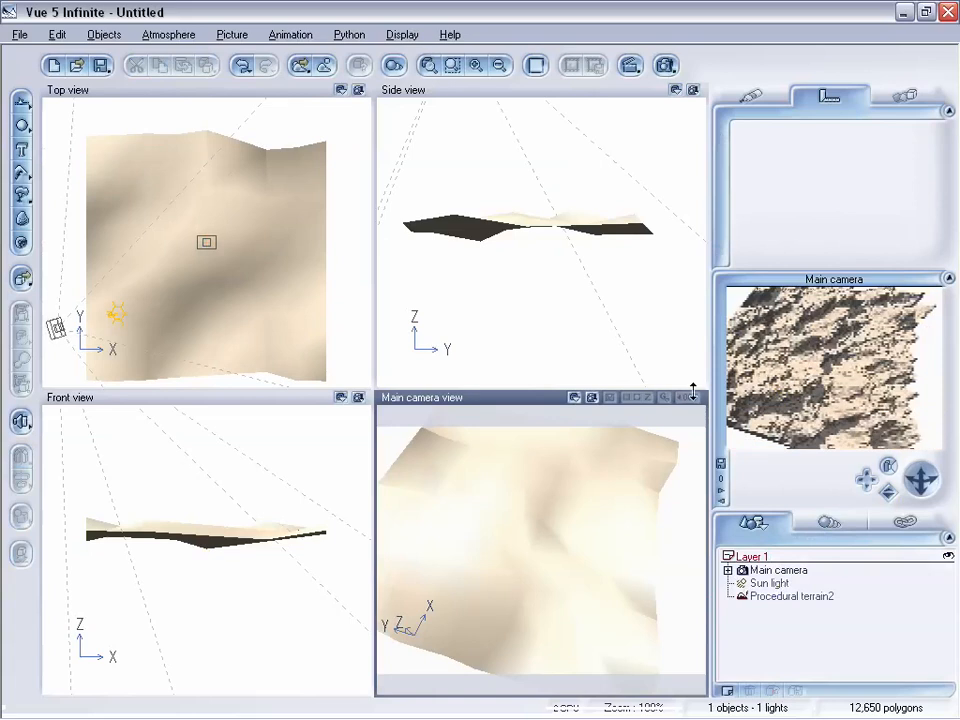
Step: Select the procedural terrain and reframe it with the camera from another side and a lower angle
drag(912, 481, 850, 492)
right_drag(569, 564, 585, 519)
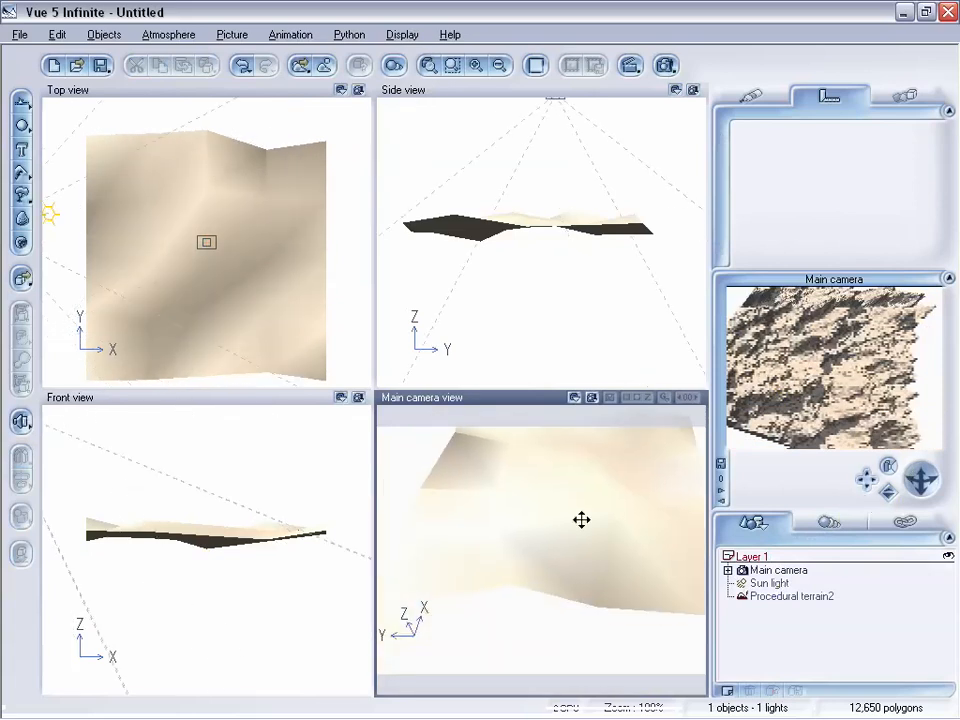
click(581, 519)
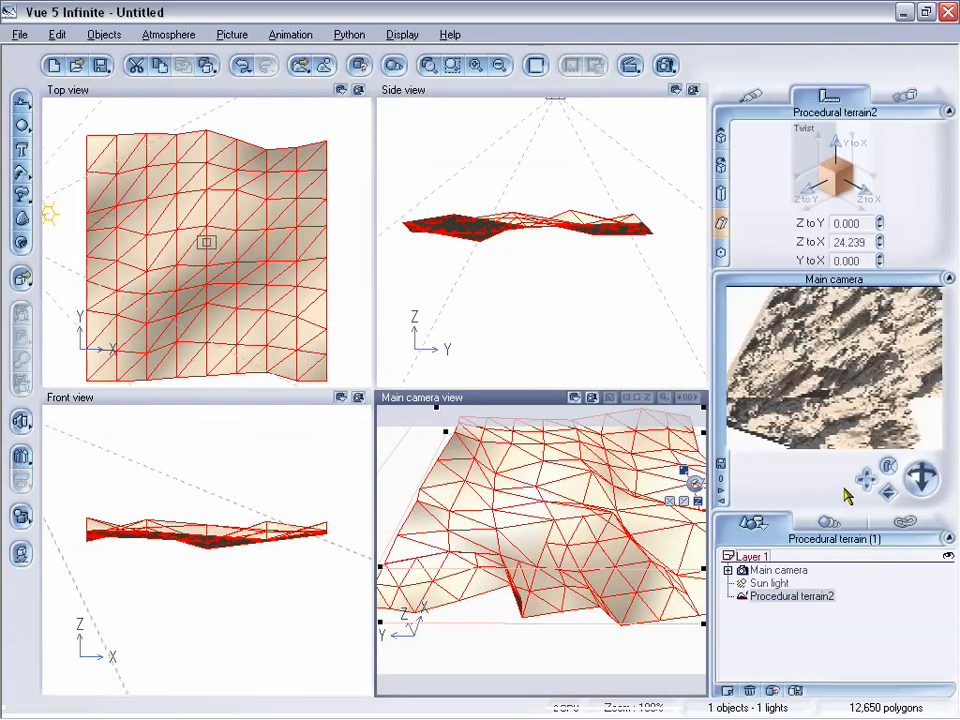
drag(866, 479, 866, 470)
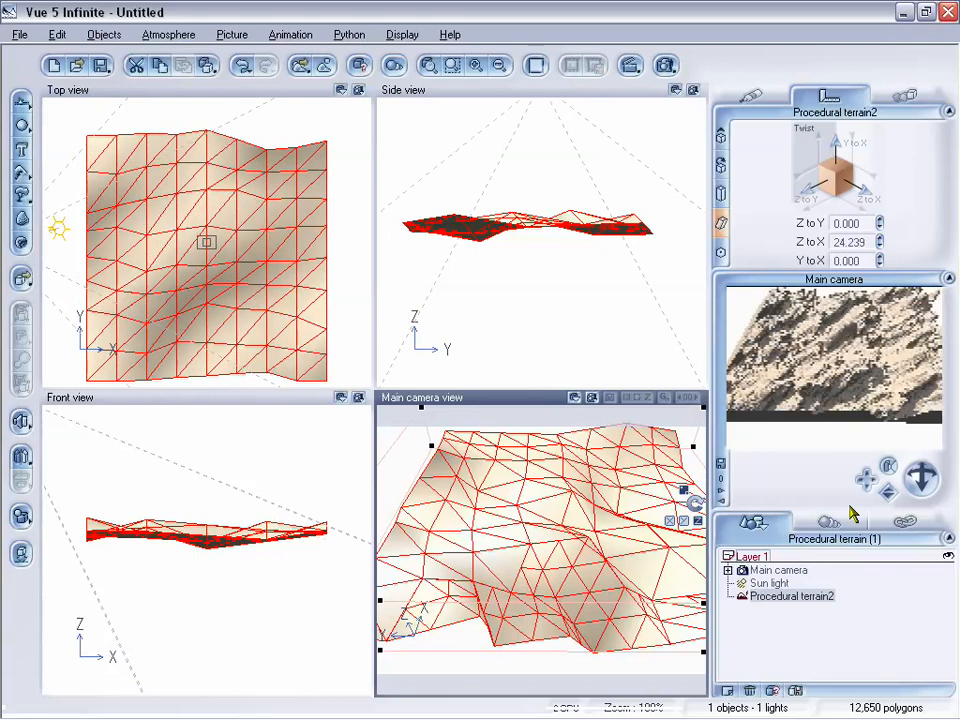
drag(892, 493, 925, 441)
Step: Change the terrain's twist to -3.993 Z to X and -16.836 Y to X, and view the tilted slab from low down
drag(864, 189, 825, 204)
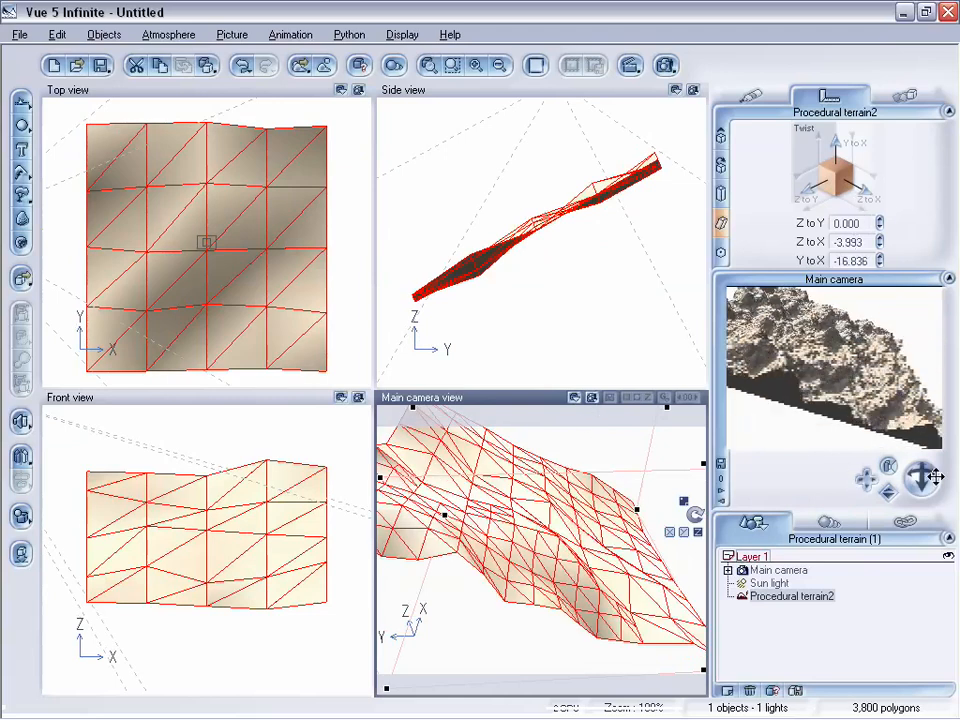
drag(934, 477, 934, 470)
right_drag(540, 520, 519, 580)
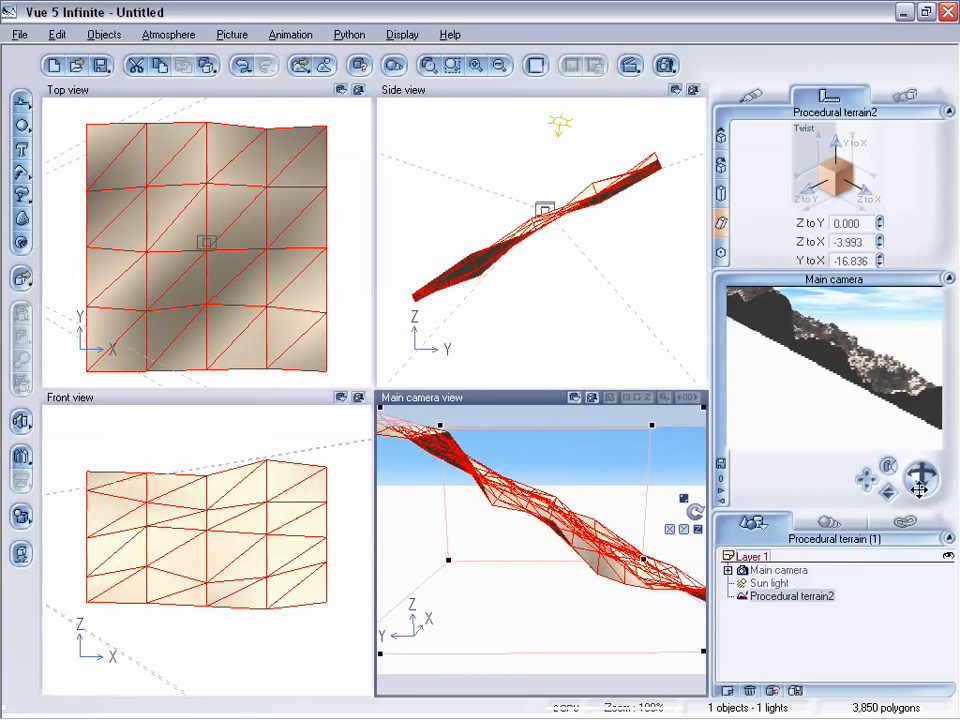
Step: Examine the tilted terrain slab from above, from farther away and from several sides
drag(918, 480, 907, 463)
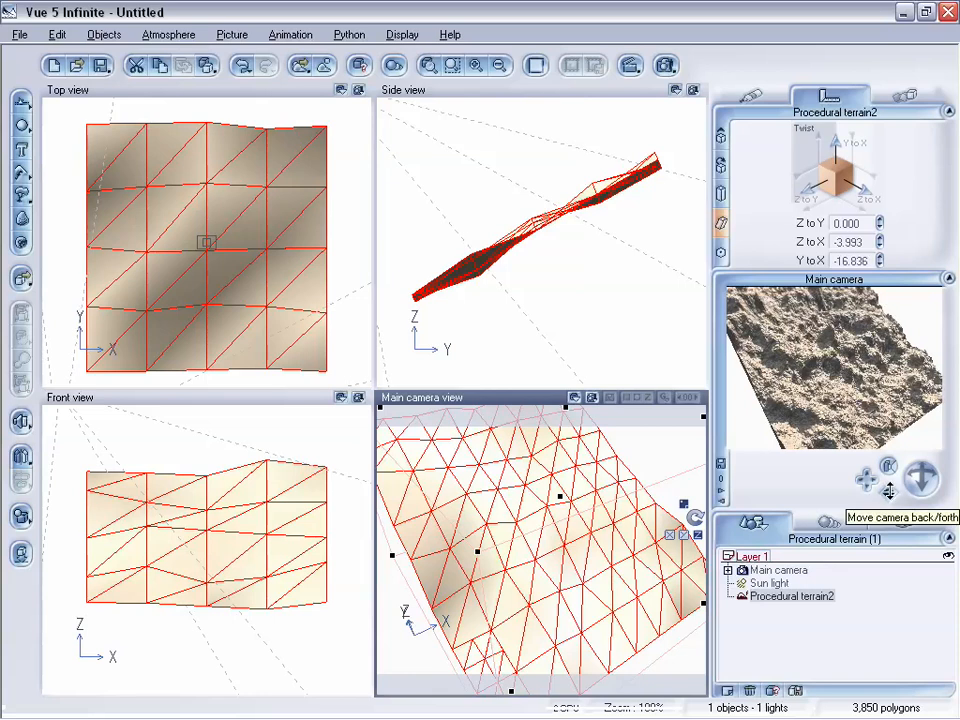
drag(888, 490, 896, 472)
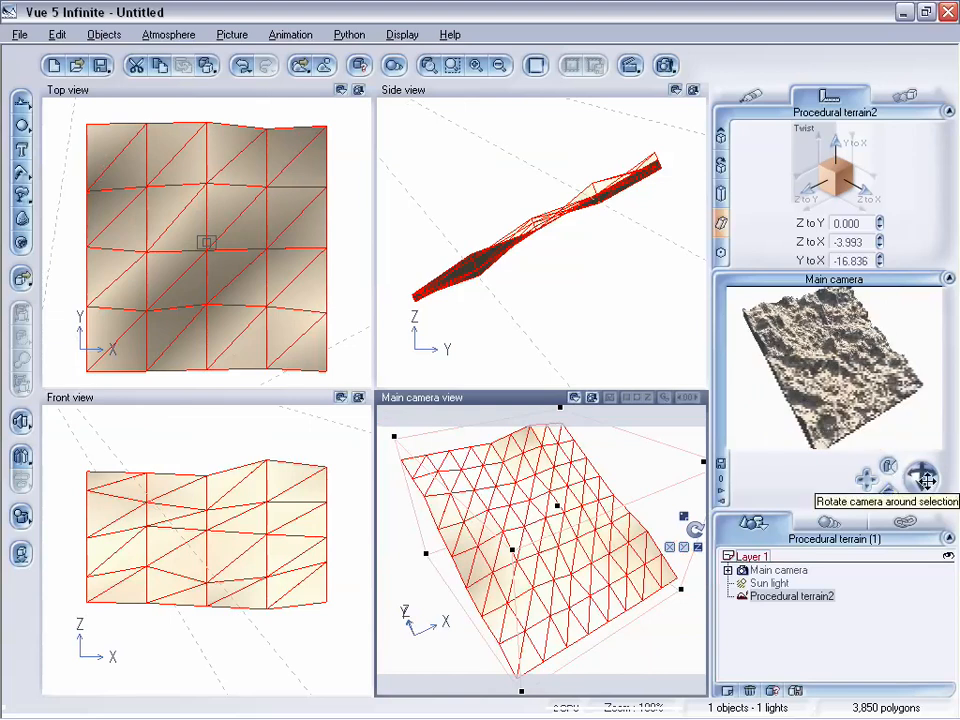
drag(924, 478, 912, 477)
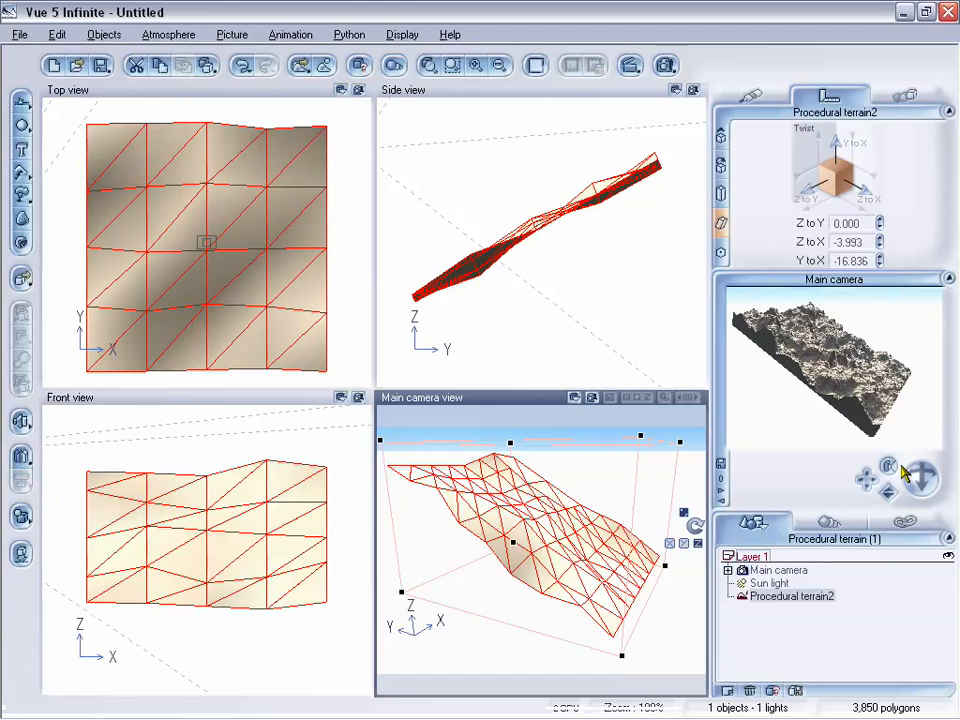
drag(903, 474, 903, 474)
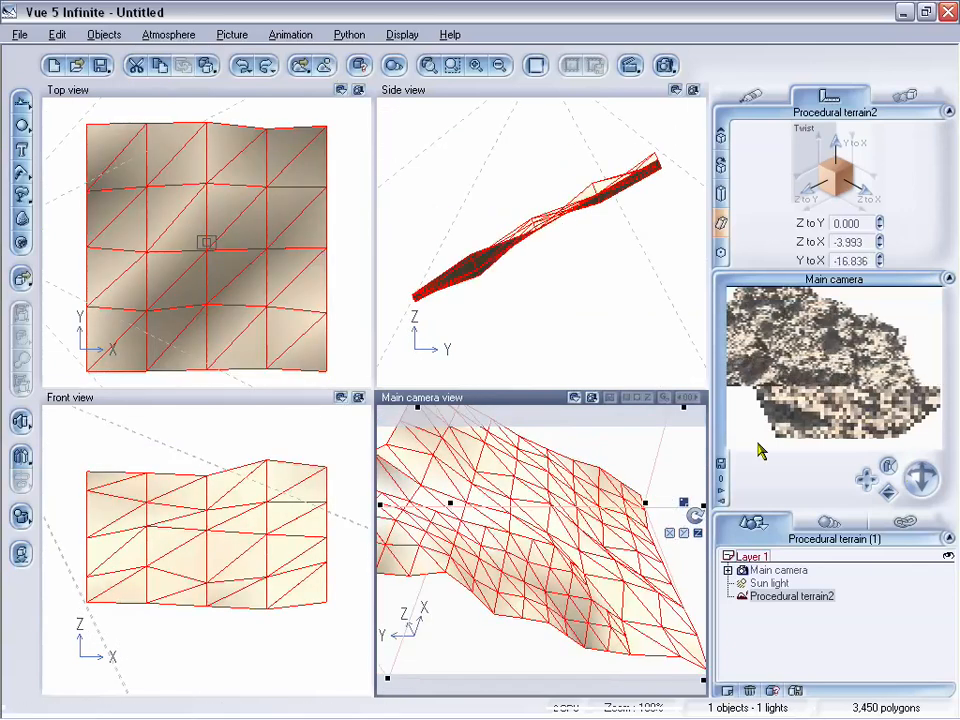
drag(894, 482, 913, 452)
right_click(910, 452)
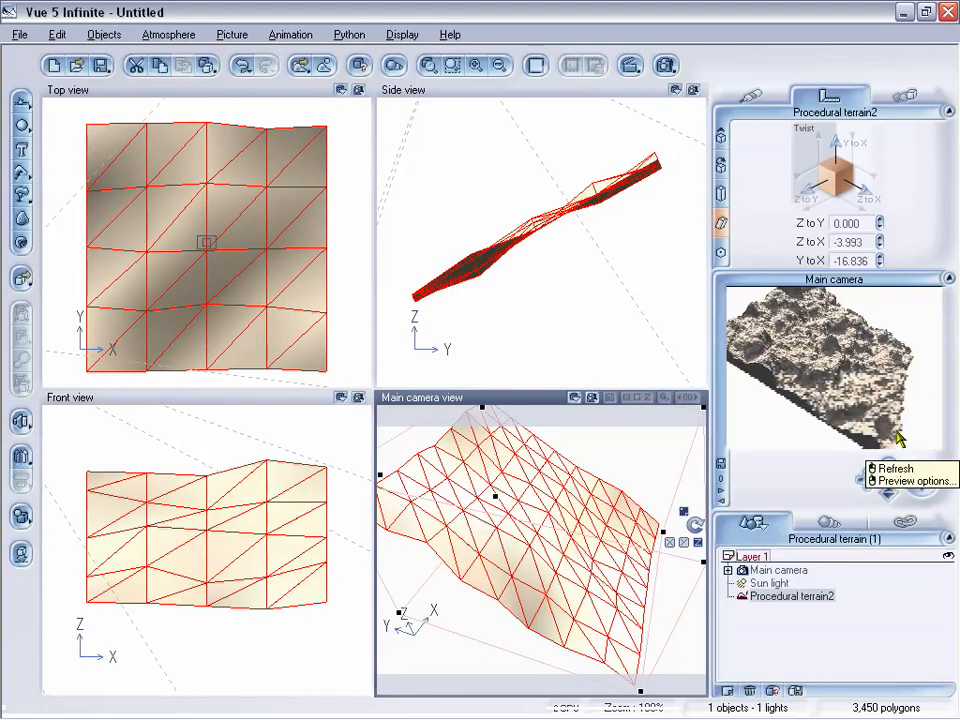
Step: Examine the polygon baking options for the terrain at different bake qualities, and leave without baking it
drag(888, 500, 887, 490)
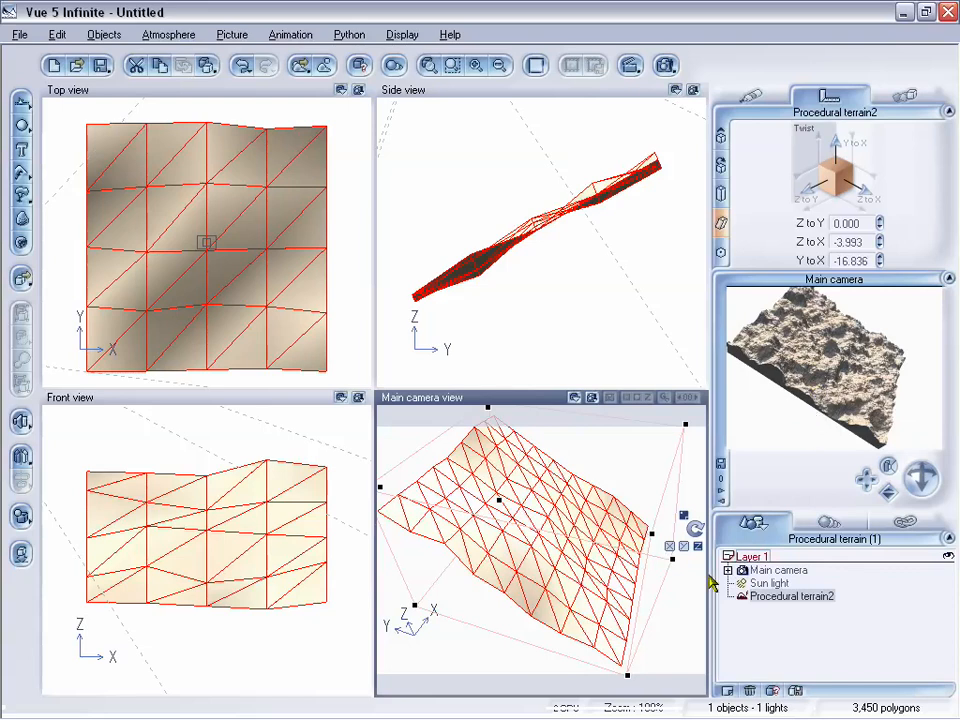
right_click(555, 510)
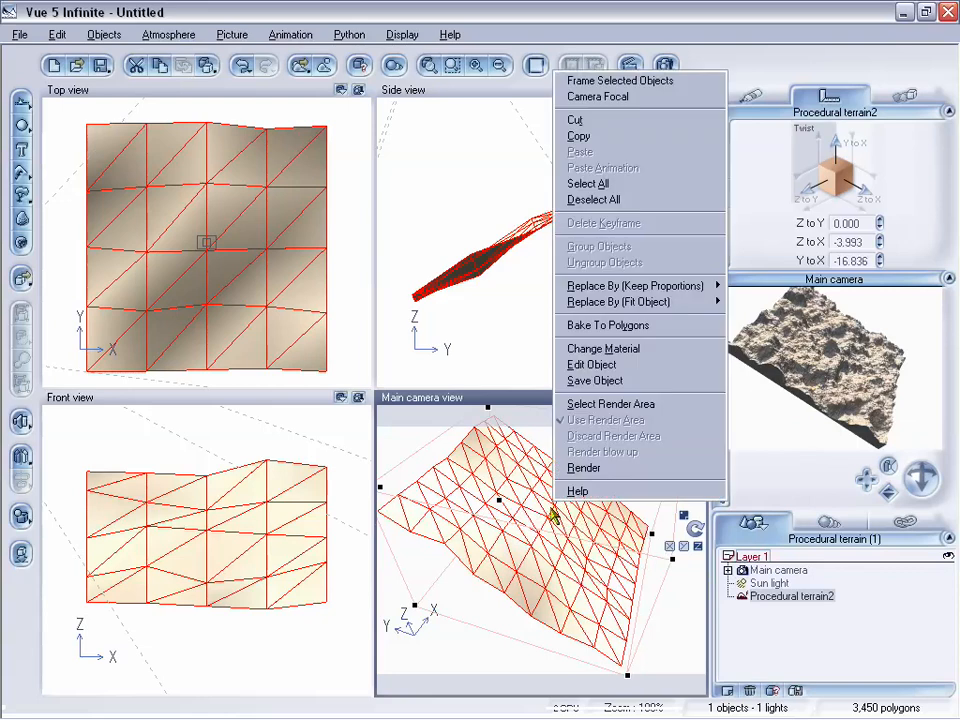
click(610, 325)
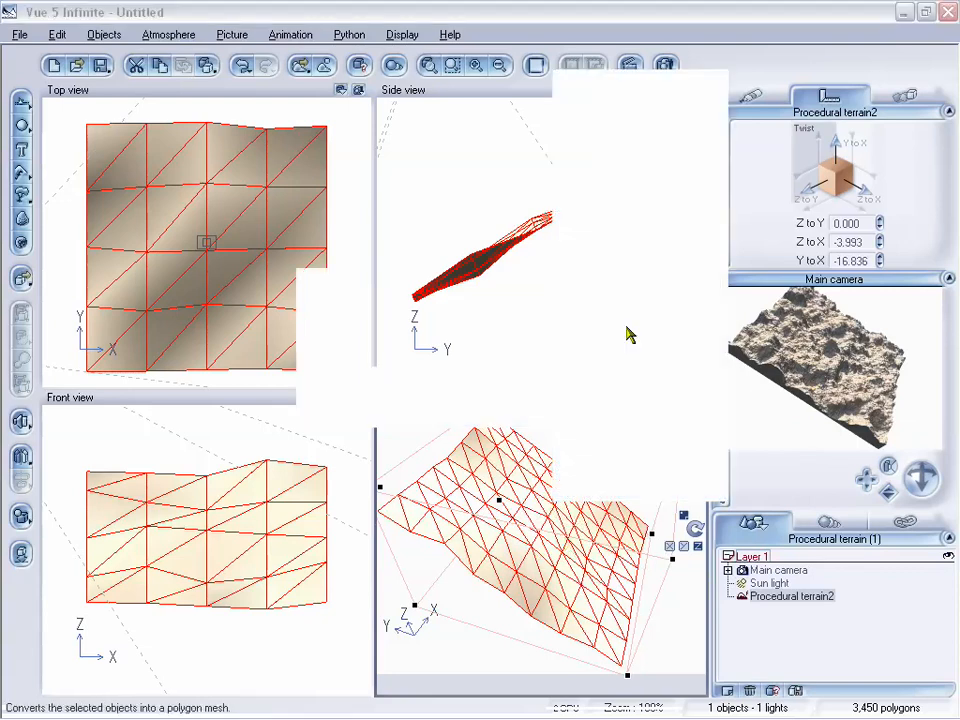
drag(528, 283, 633, 283)
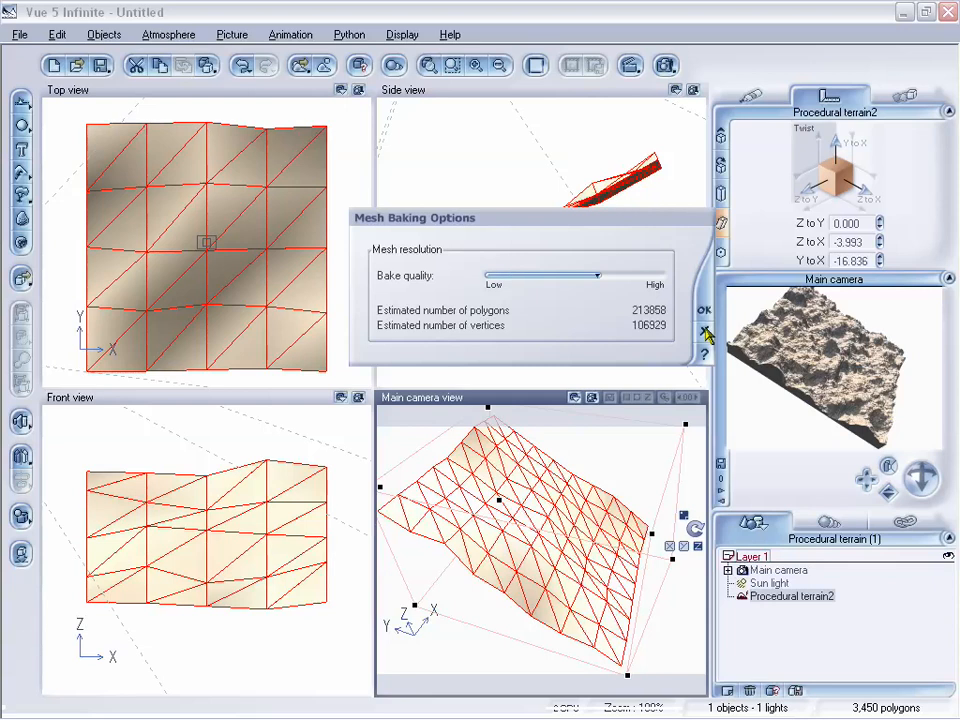
click(705, 332)
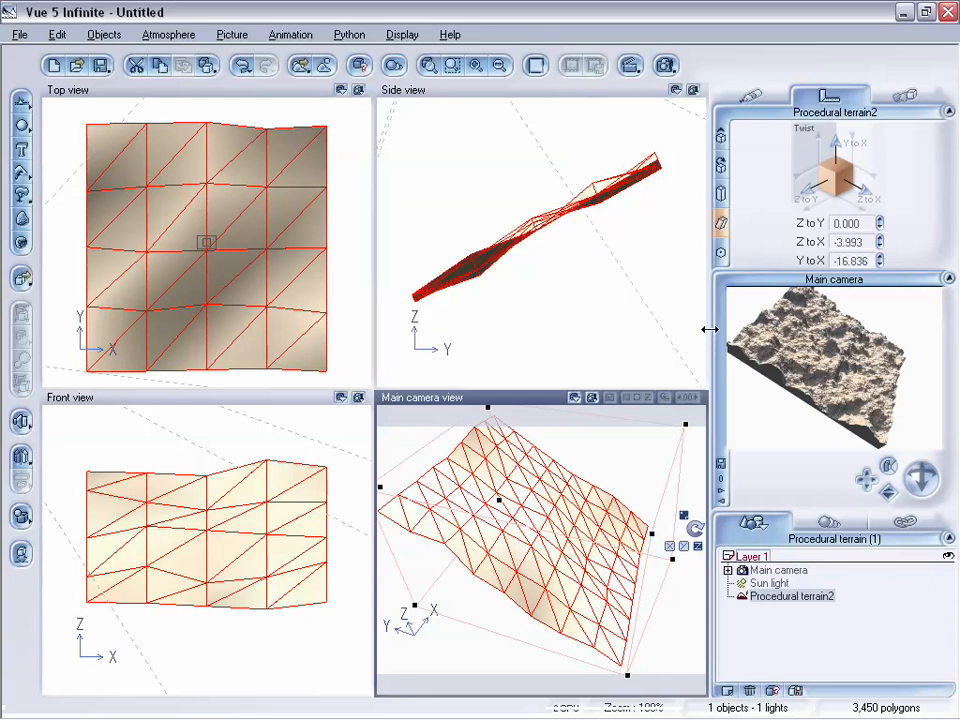
Step: Rotate the camera around the terrain slab to view it from a higher and a lower angle
drag(924, 478, 889, 495)
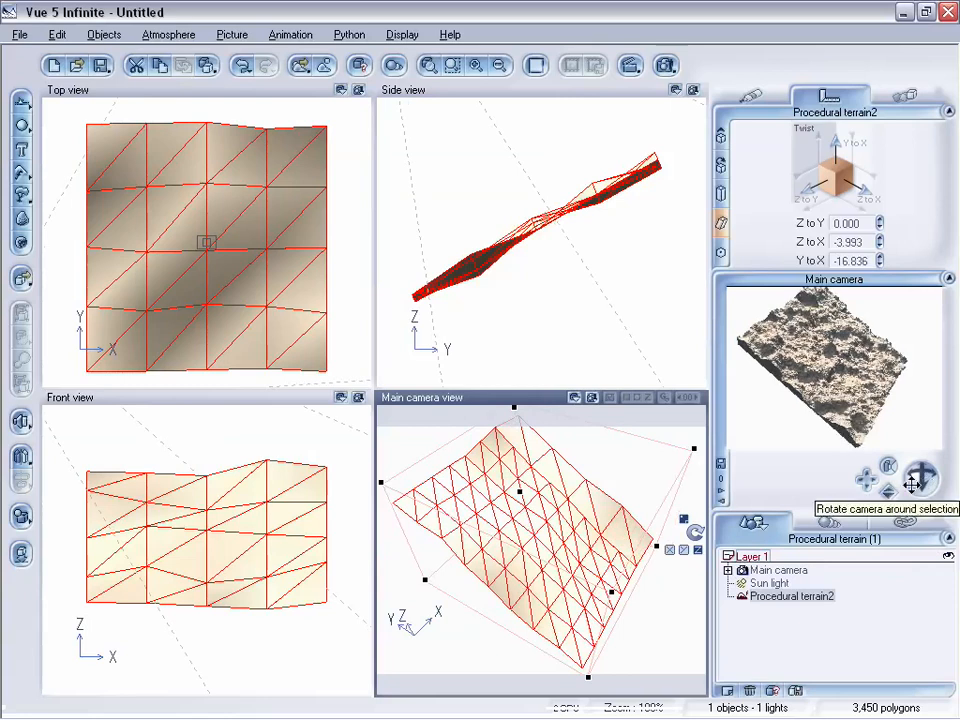
drag(916, 479, 916, 480)
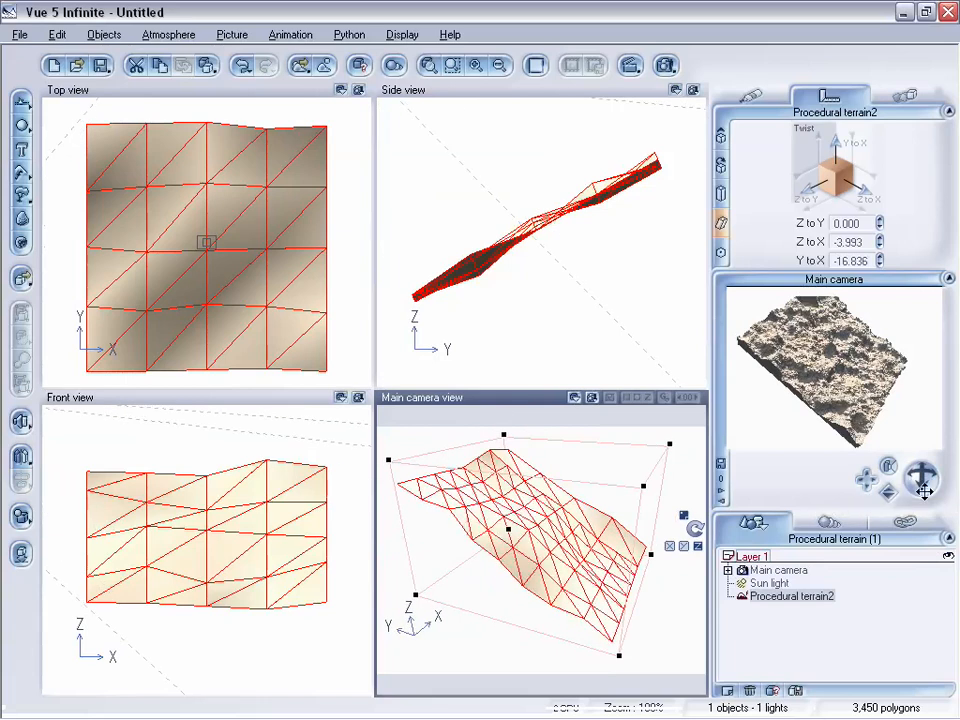